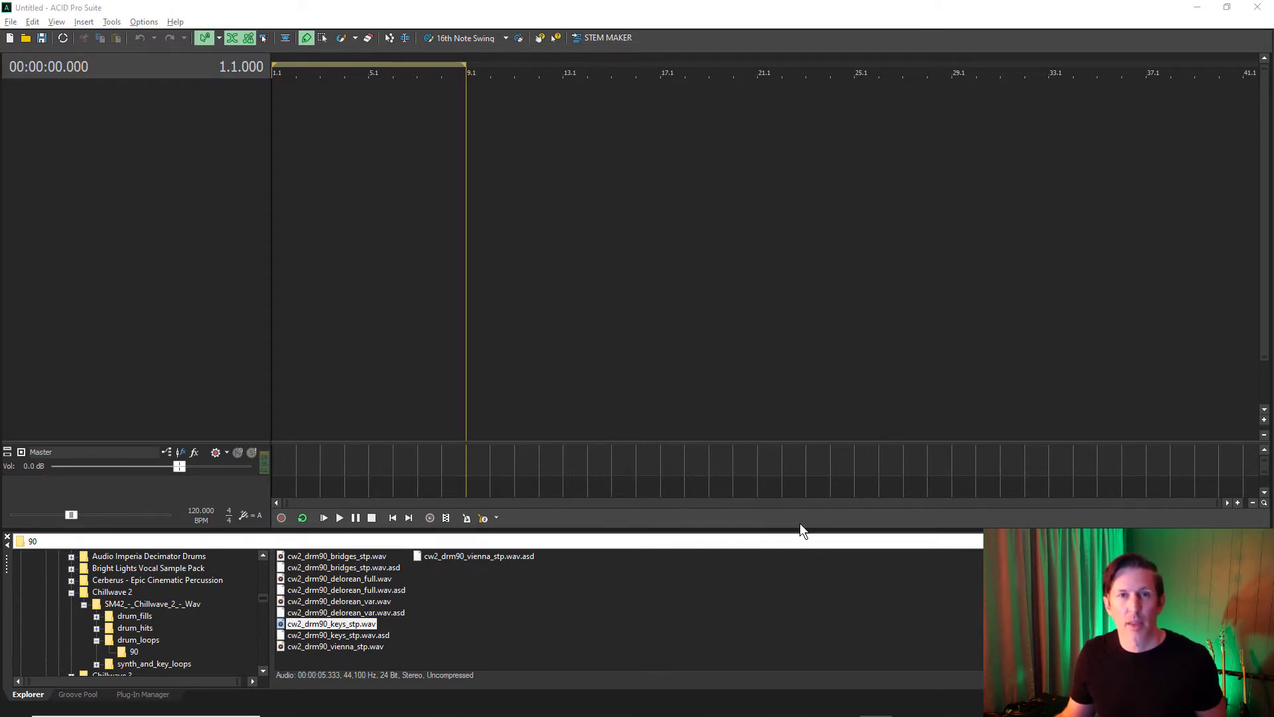
Show Morph Pads as a floating window and add a new OpenPatch pad to the Scratch set
left_click(56, 22)
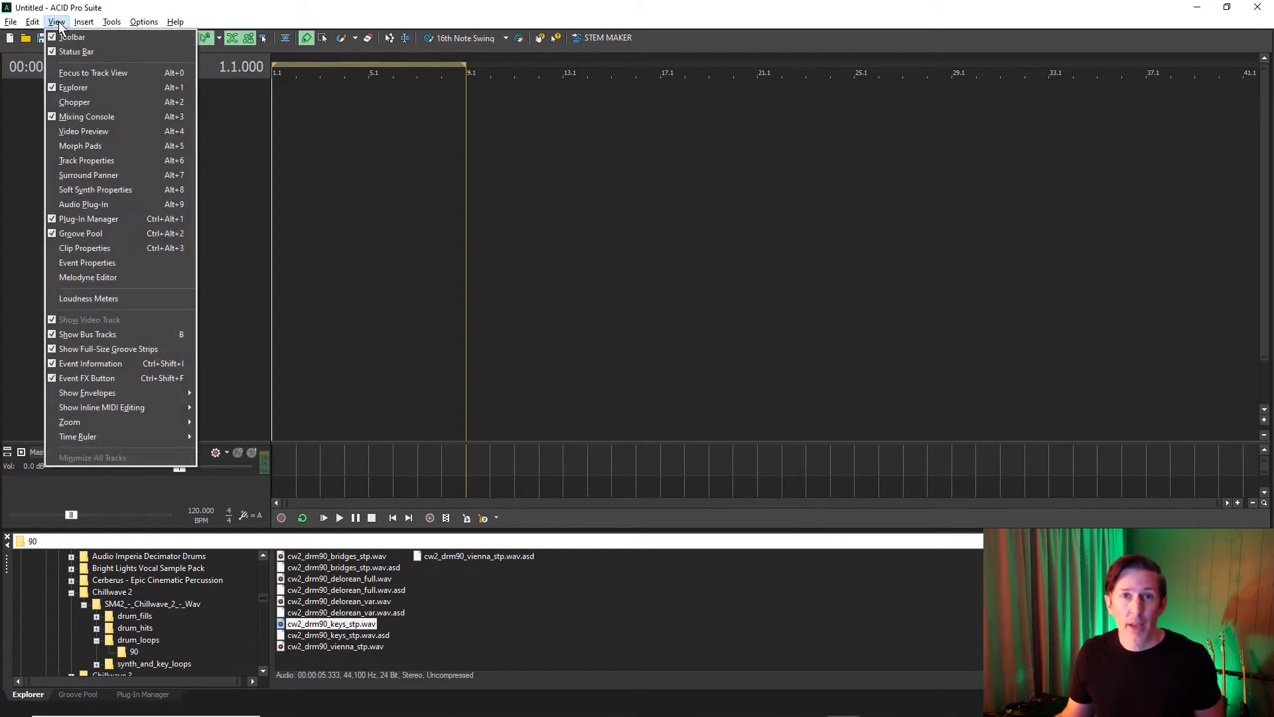
left_click(81, 148)
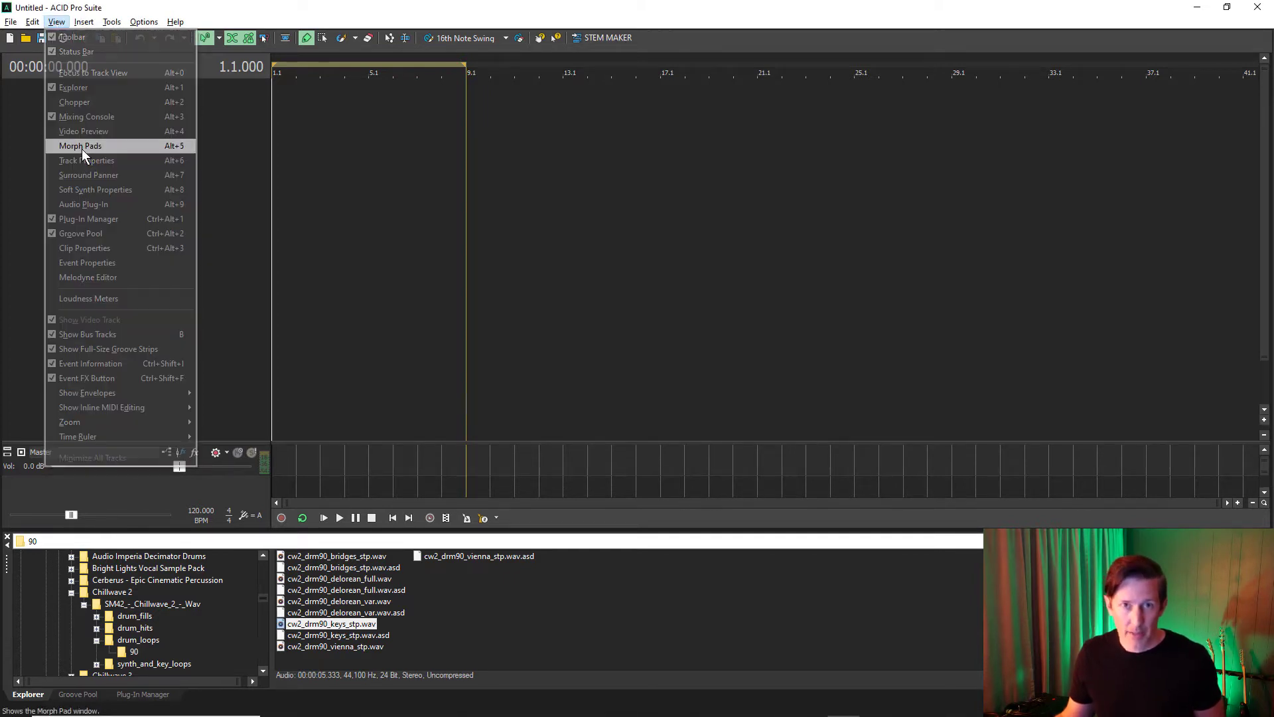
left_click_drag(480, 133, 570, 543)
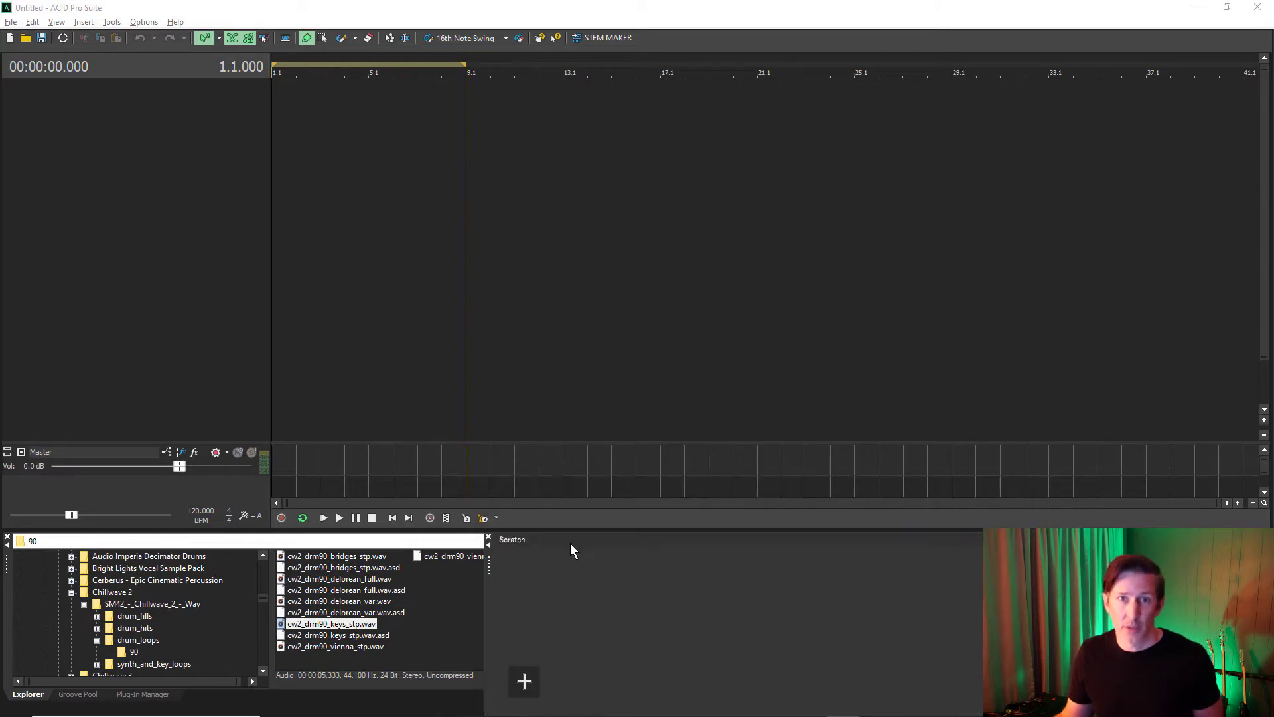
double_click(487, 563)
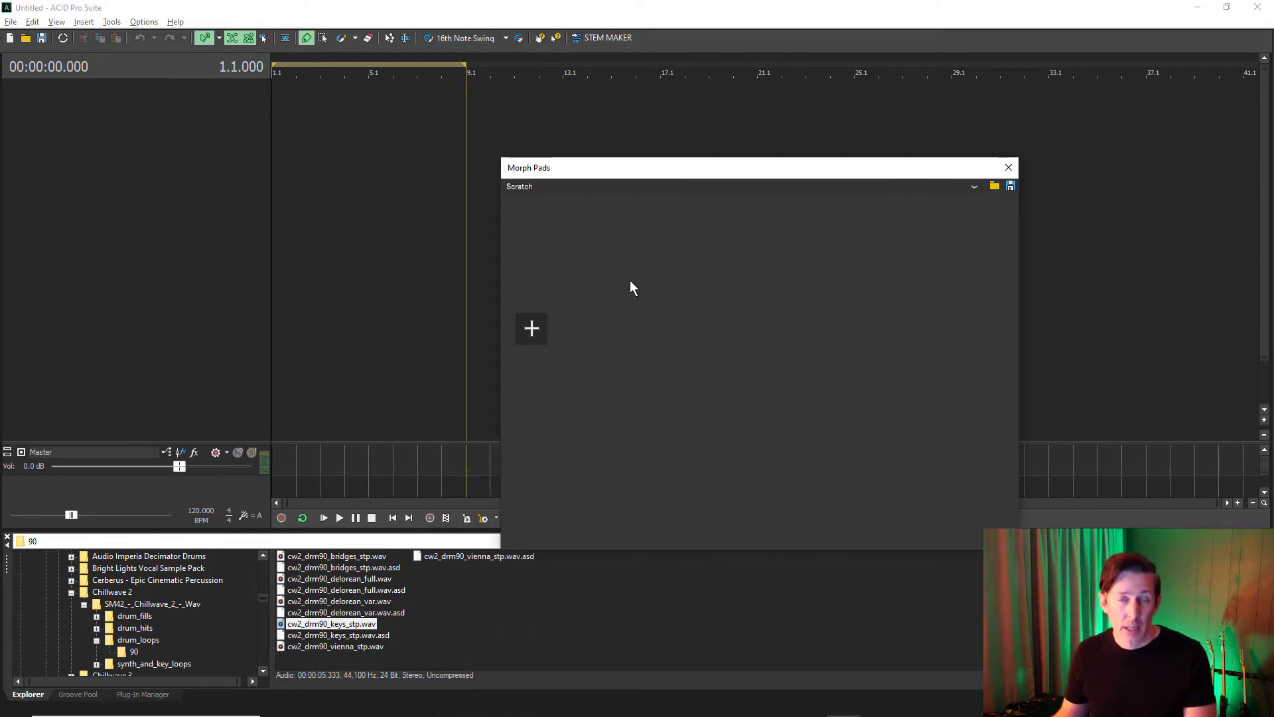
left_click(536, 329)
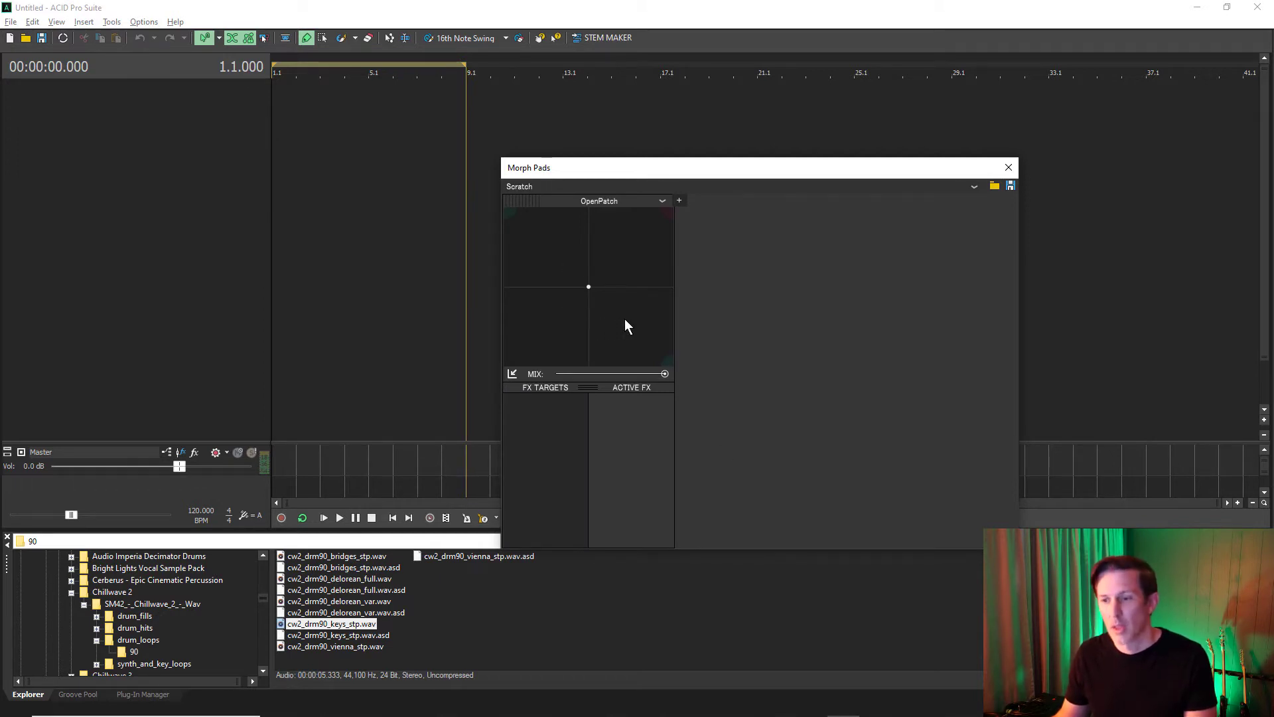
Insert two empty audio tracks, Aud1 and Aud2, from the track list's context menu
right_click(77, 217)
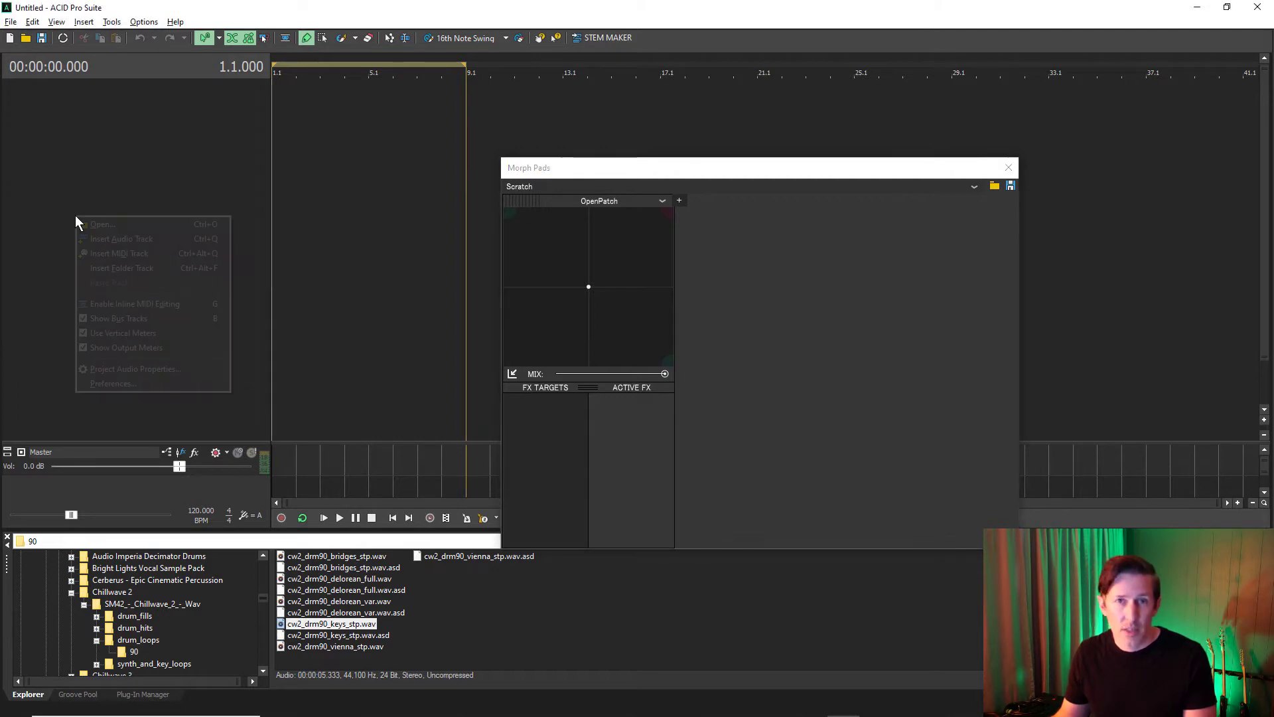
left_click(95, 241)
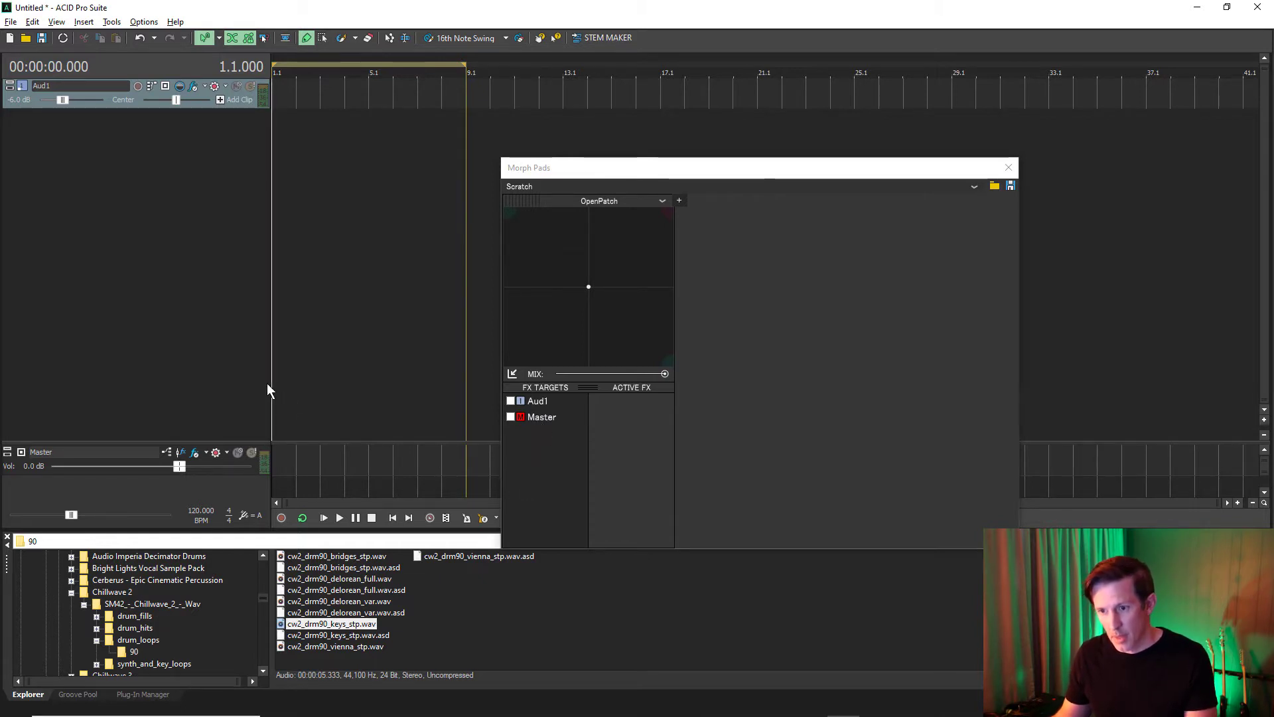
right_click(97, 243)
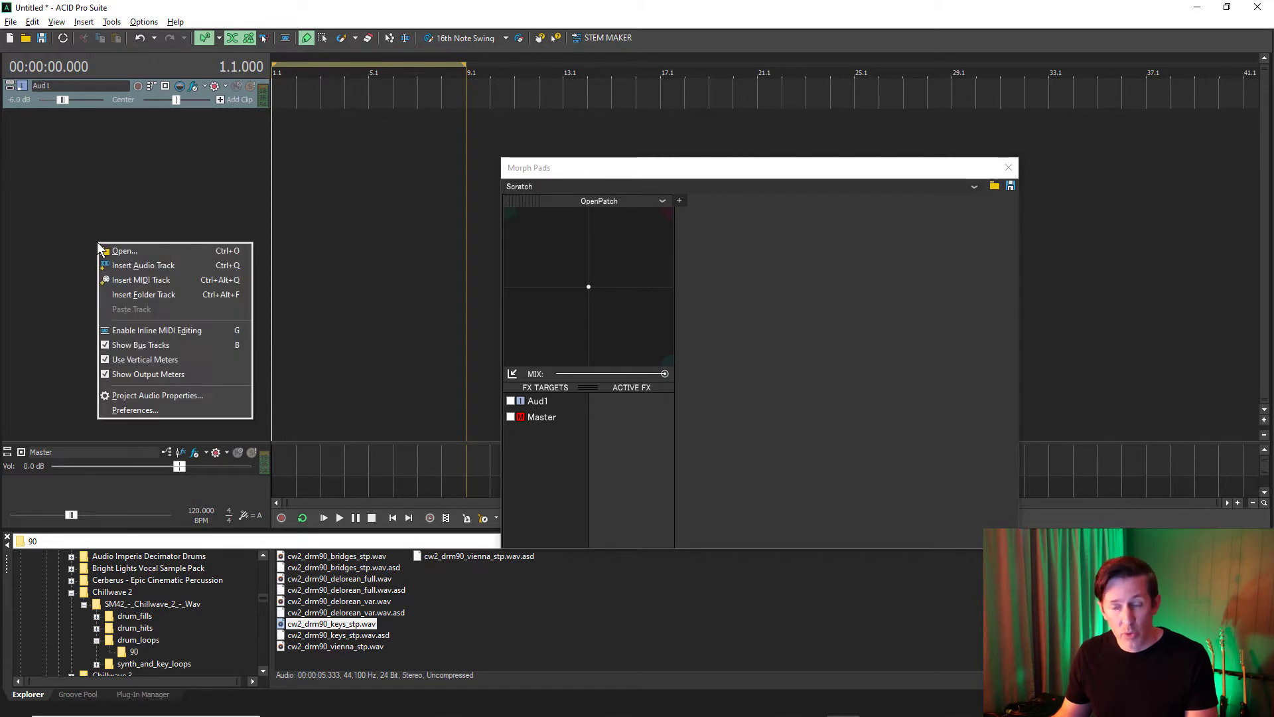
left_click(115, 267)
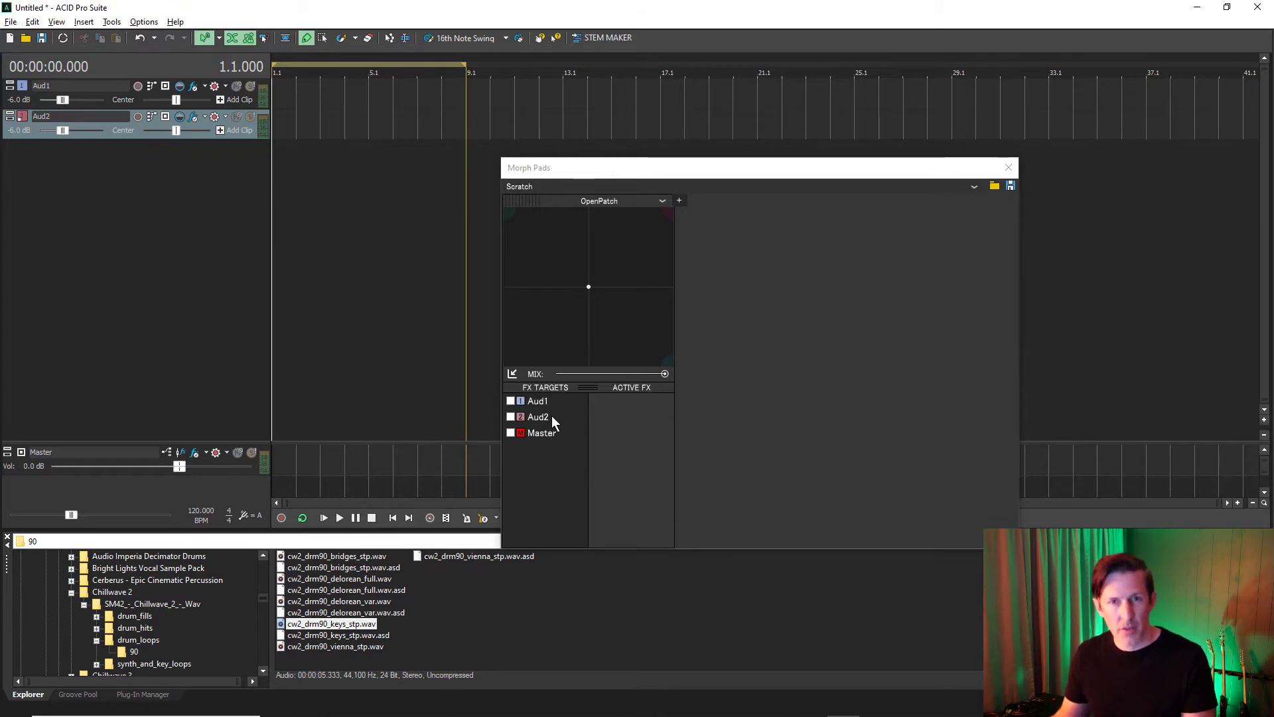
left_click(592, 201)
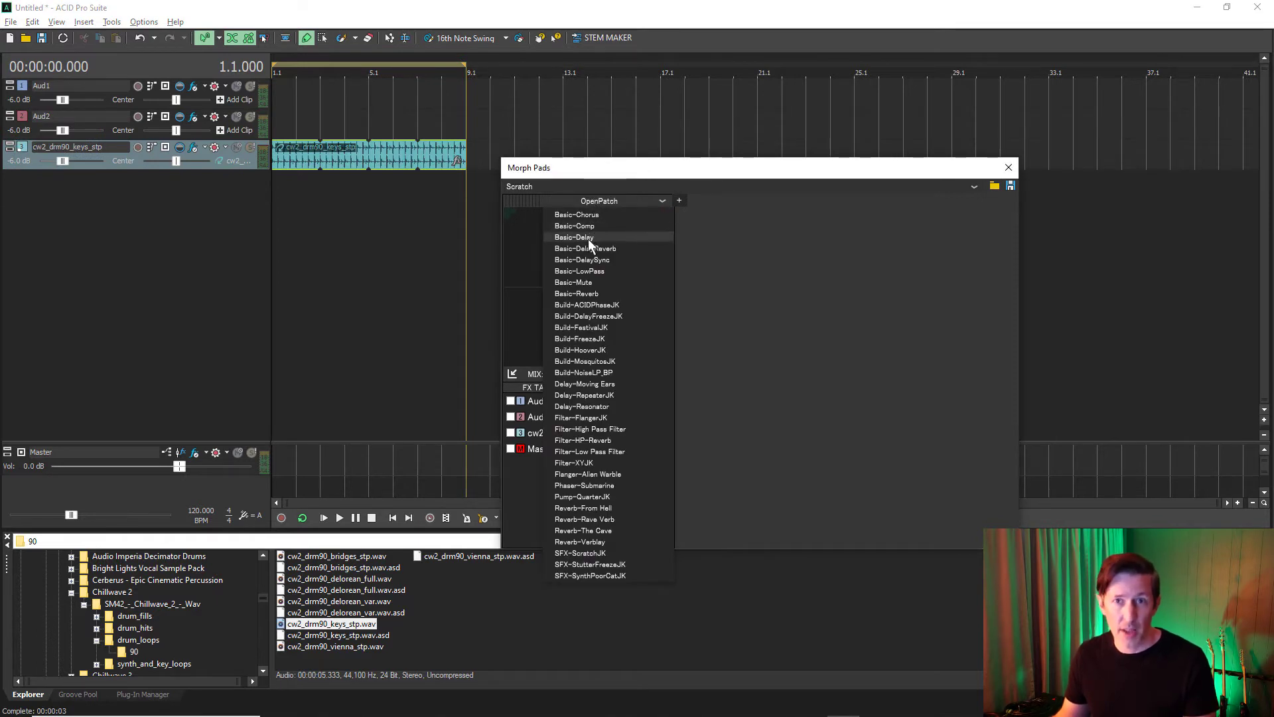
Load the Basic-DelaySync preset into the pad and start playback of the project
left_click(588, 259)
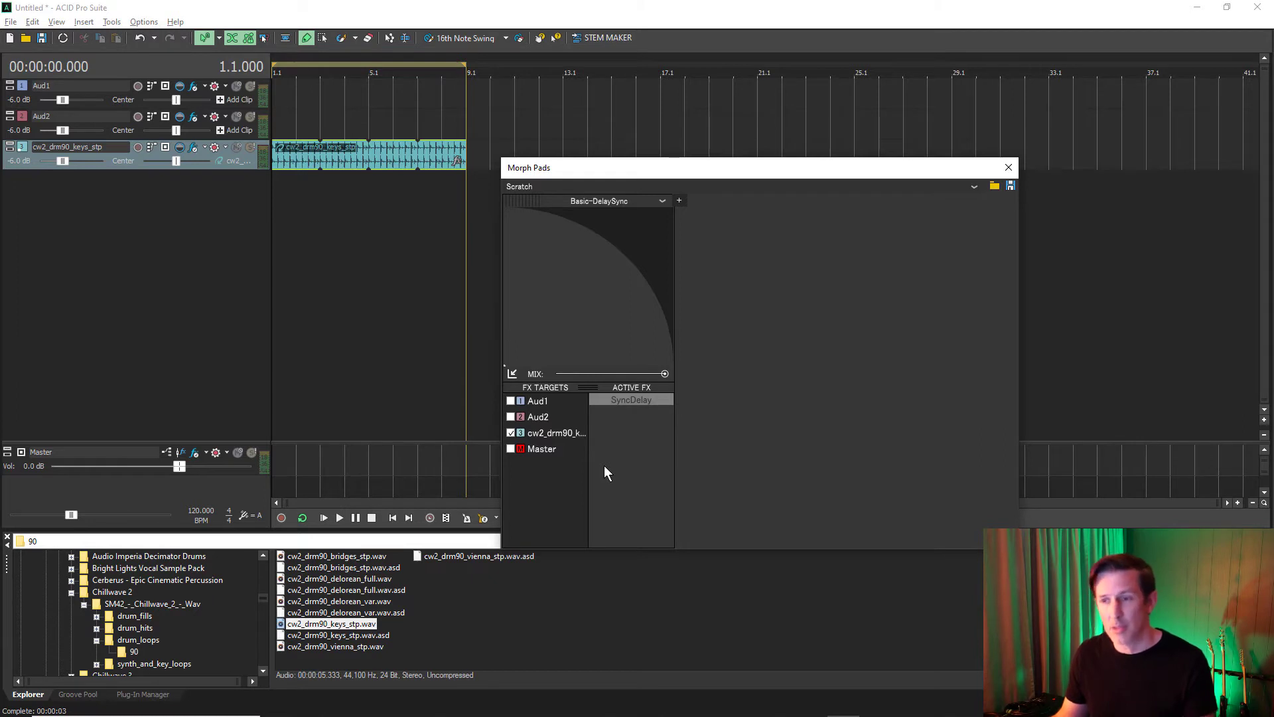
left_click(339, 518)
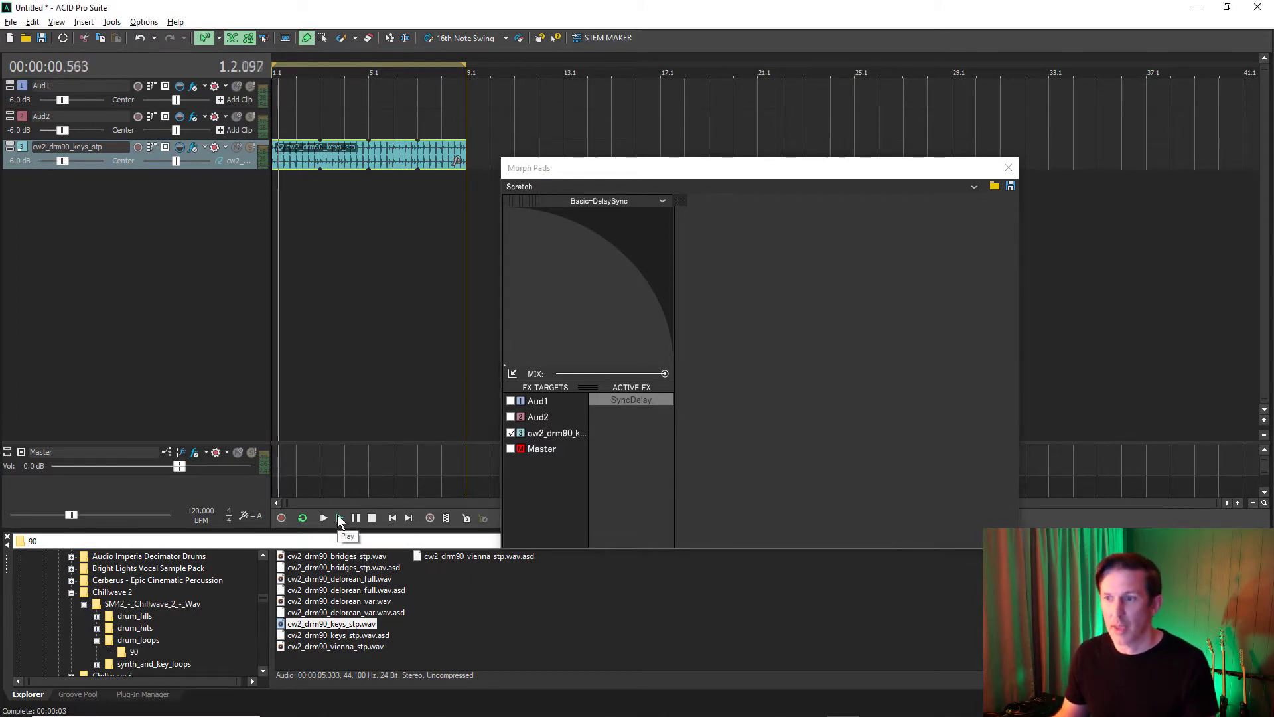
Sweep the delay pad's point across the XY pad and vary MIX, ending with MIX near full
left_click_drag(560, 309, 627, 238)
key("XF86AudioLowerVolume")
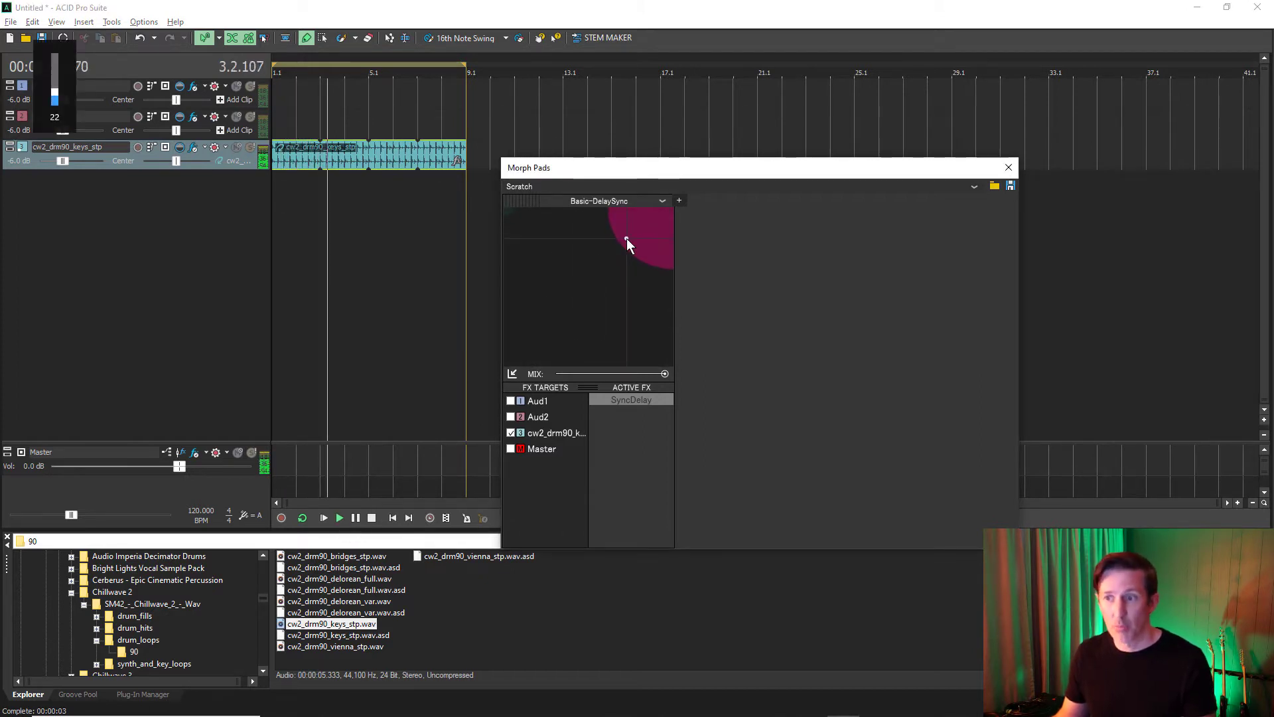
key("XF86AudioRaiseVolume")
key("XF86AudioRaiseVolume")
key("XF86AudioRaiseVolume")
key("XF86AudioRaiseVolume")
key("XF86AudioRaiseVolume")
key("XF86AudioRaiseVolume")
key("XF86AudioRaiseVolume")
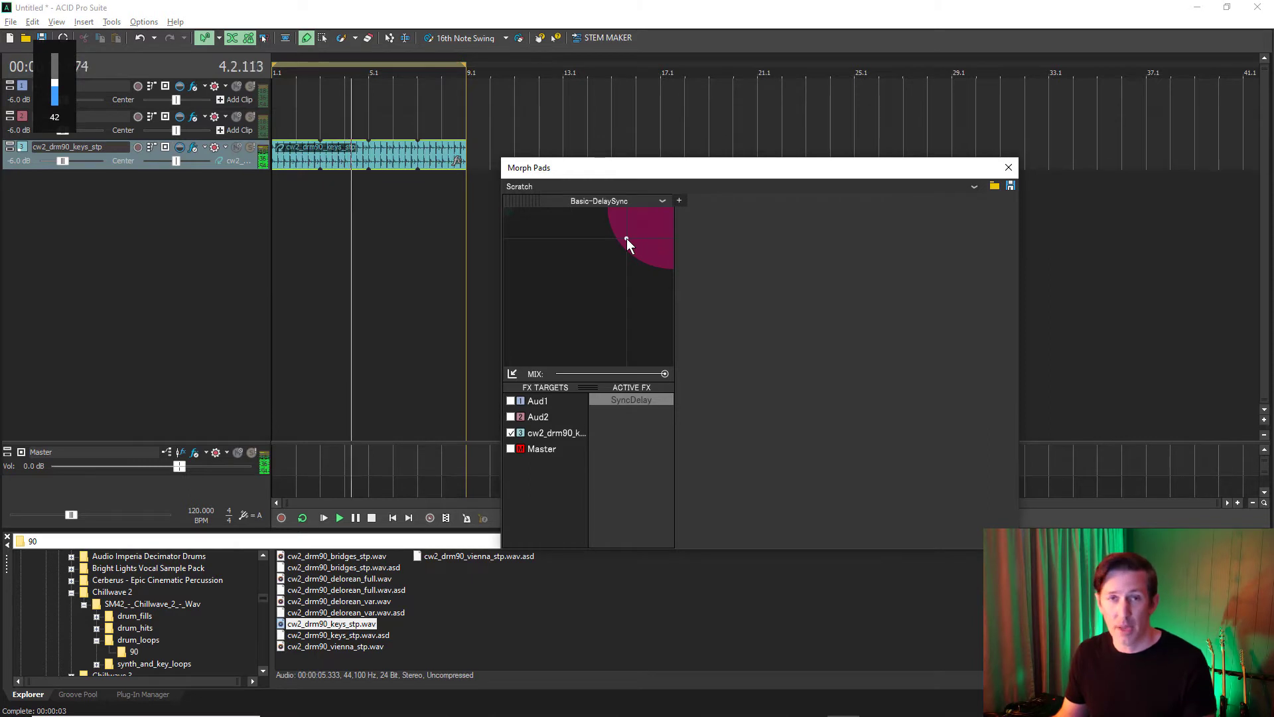
left_click_drag(626, 238, 647, 232)
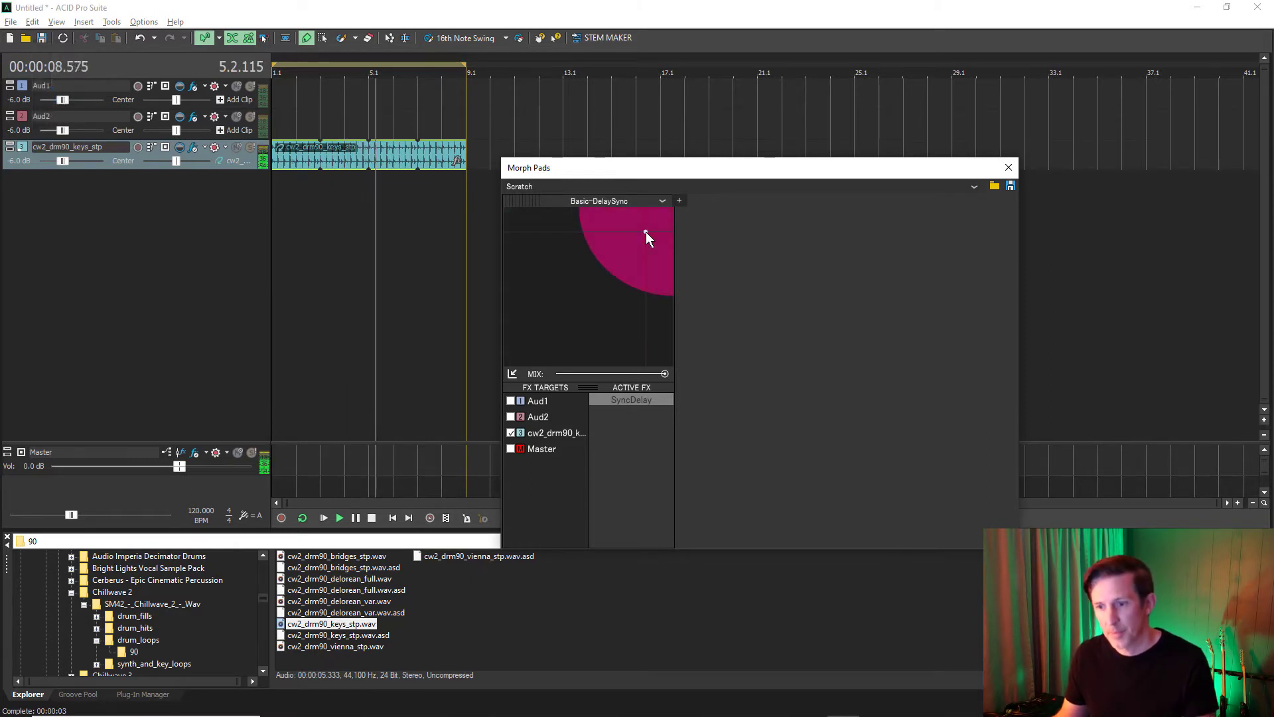
left_click_drag(663, 372, 582, 378)
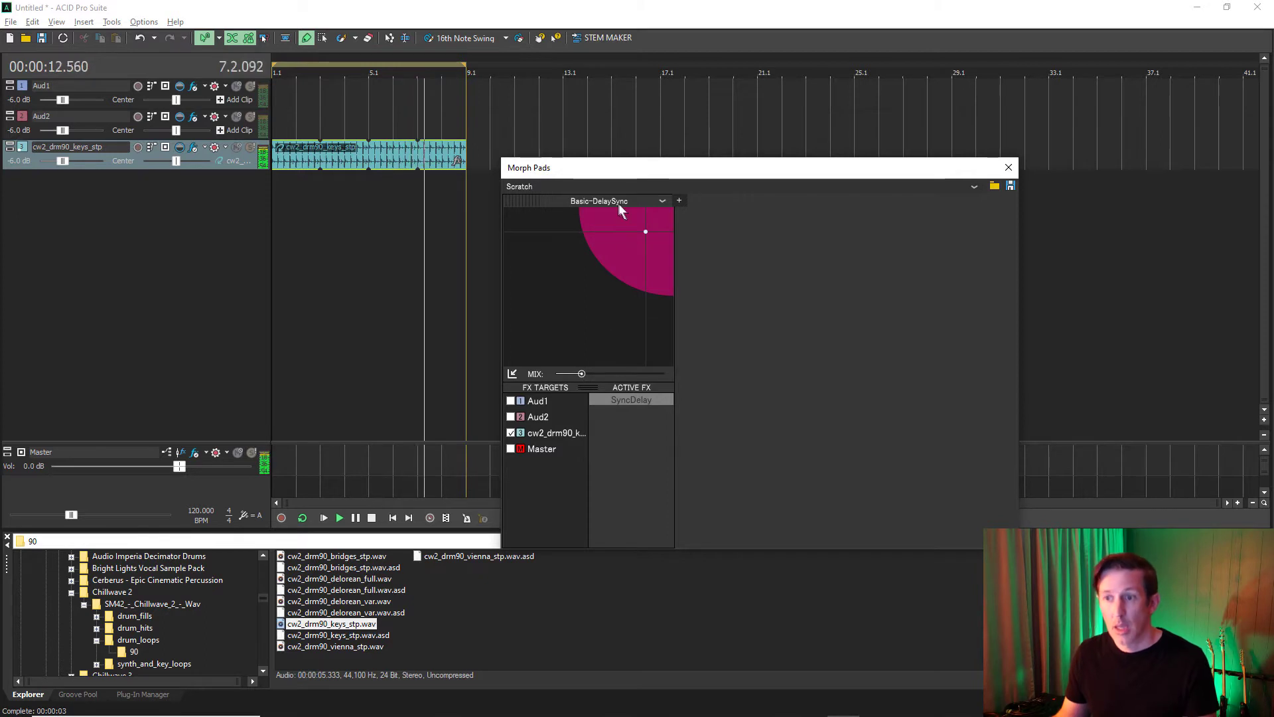
left_click(579, 252)
left_click(575, 261)
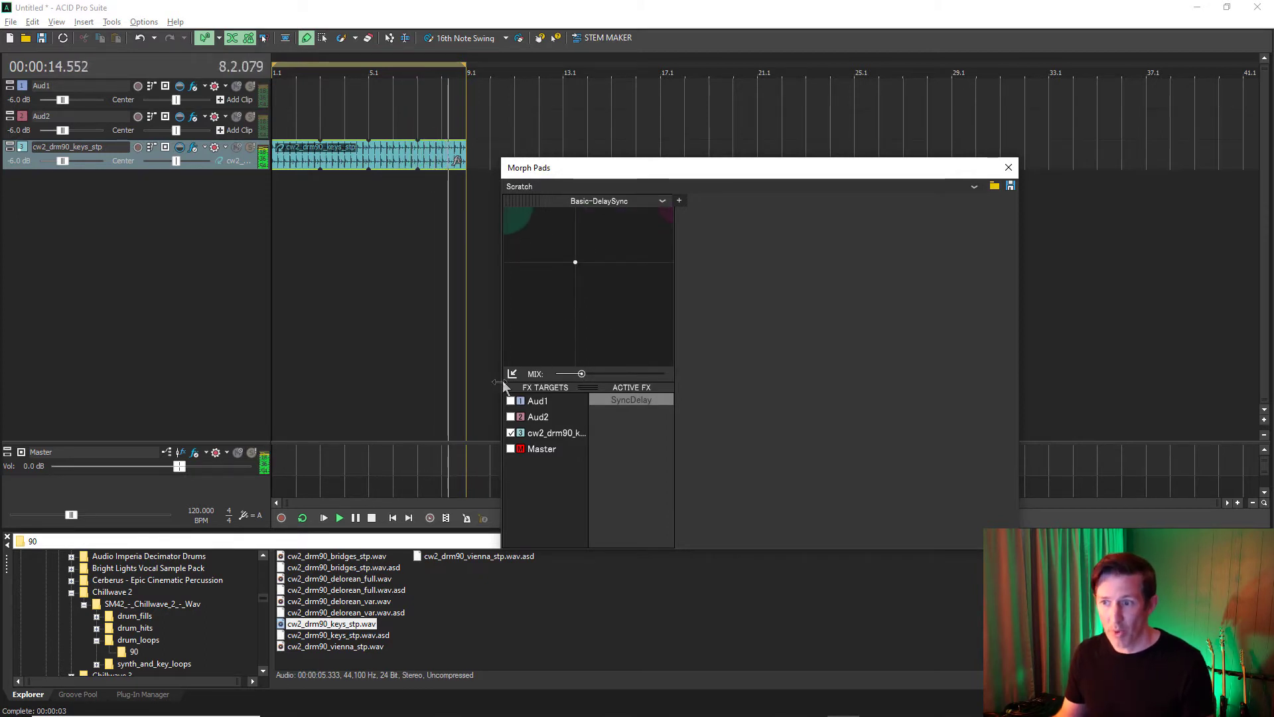
left_click_drag(532, 336, 500, 376)
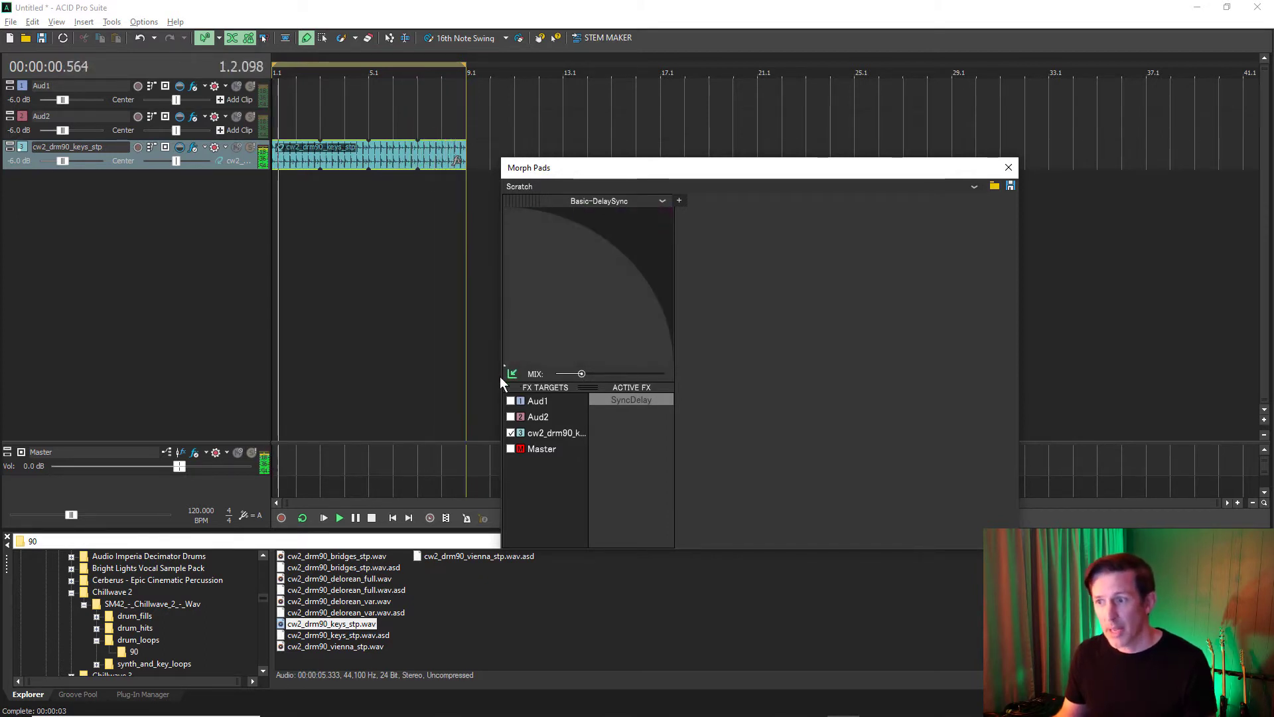
left_click_drag(582, 374, 648, 374)
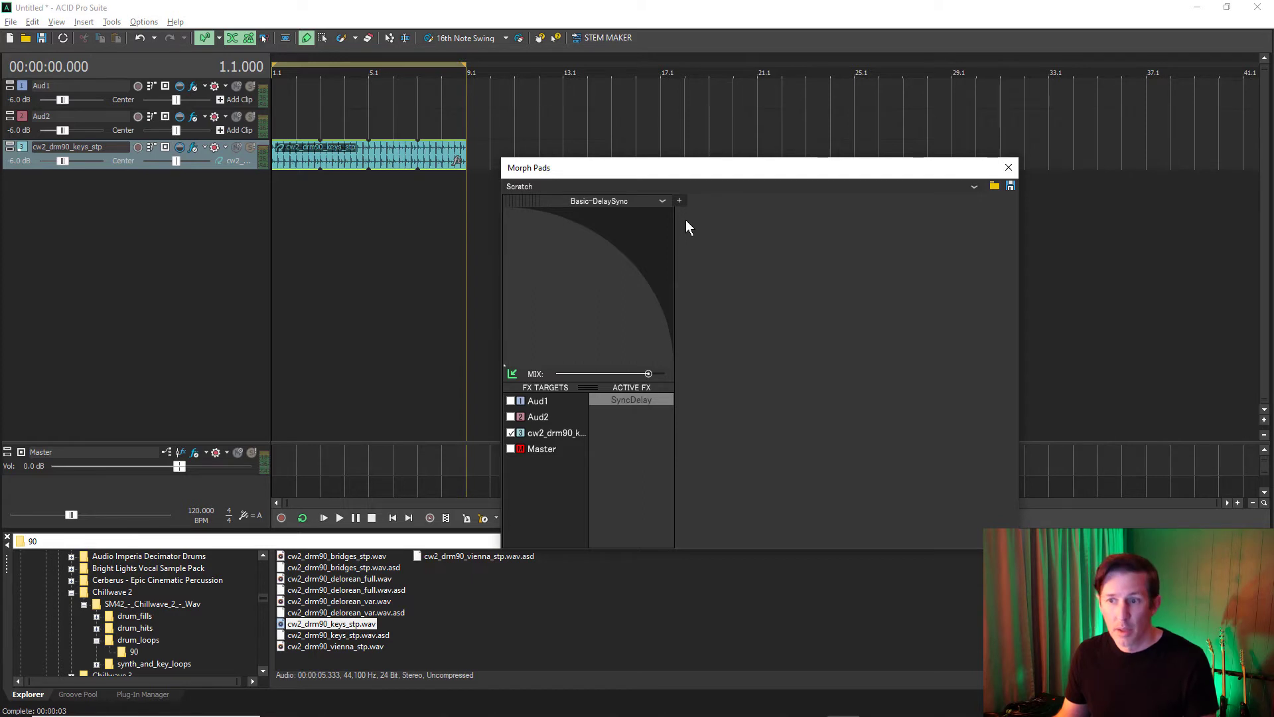
left_click(685, 202)
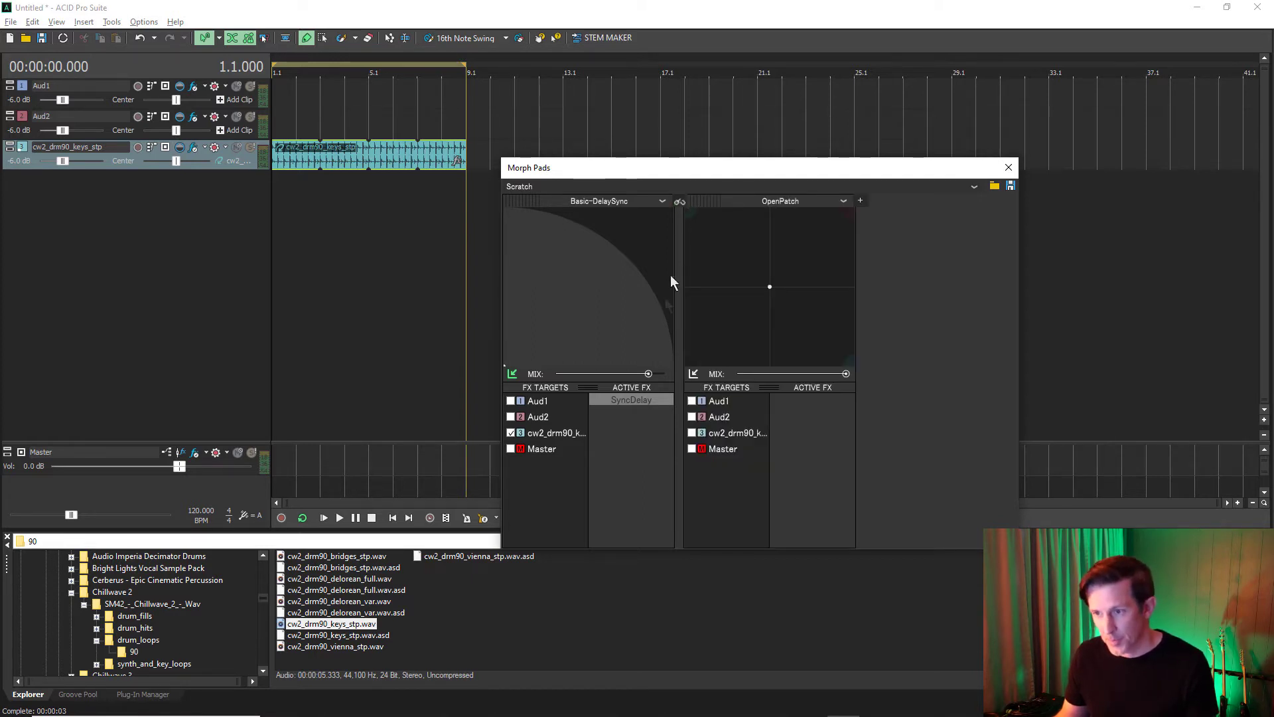
Add the cw2_drm90_bridges_stp loop track and link both pads with Sync, testing the shared point
key("Home")
key("Return")
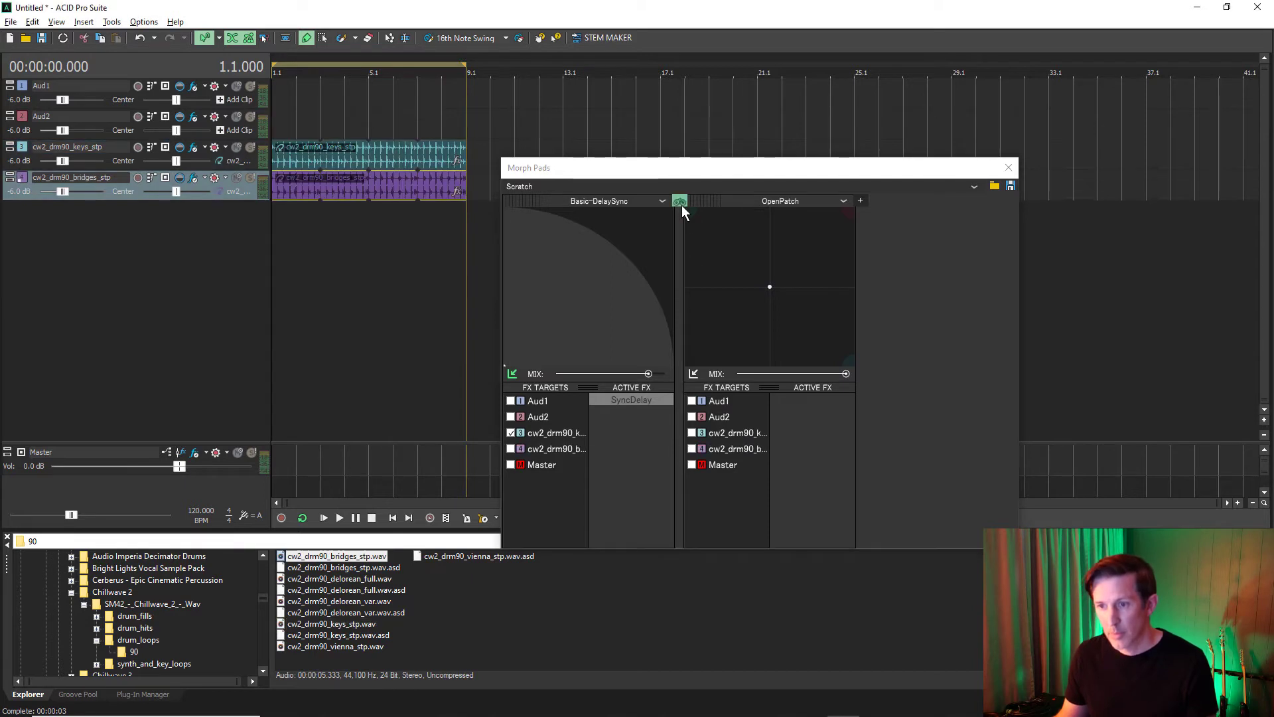
left_click(680, 202)
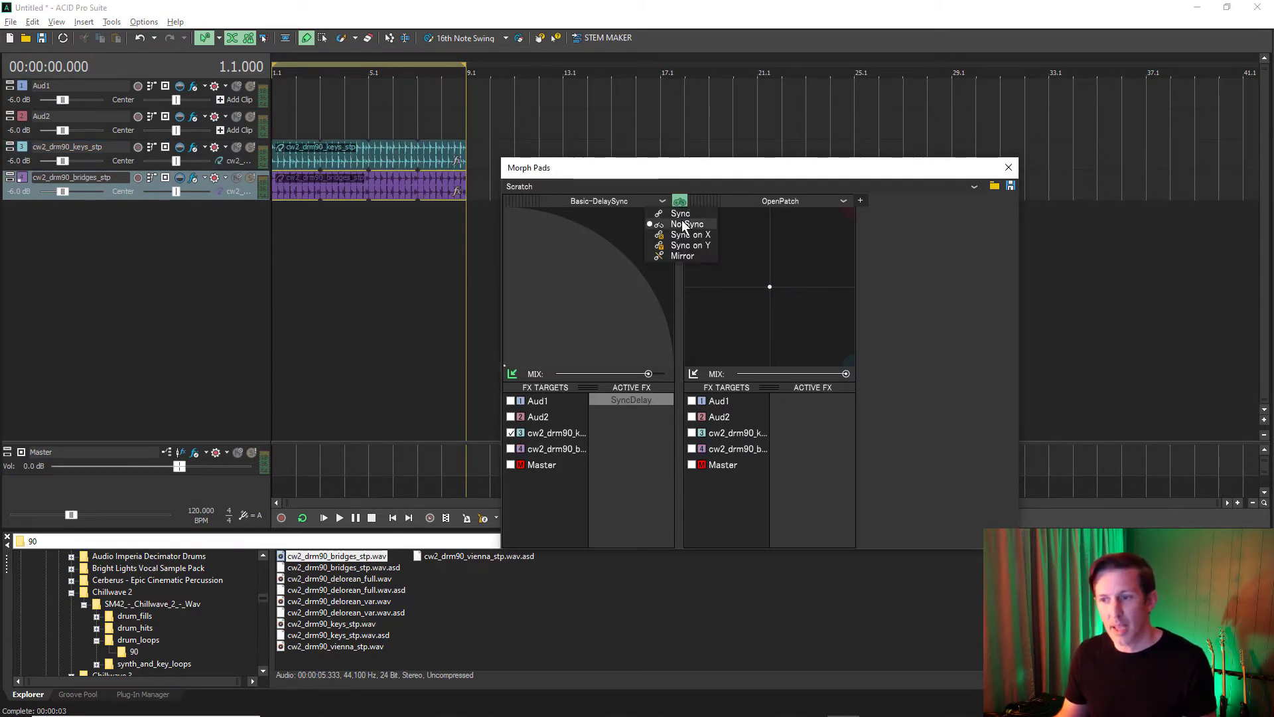
left_click(681, 214)
left_click(600, 274)
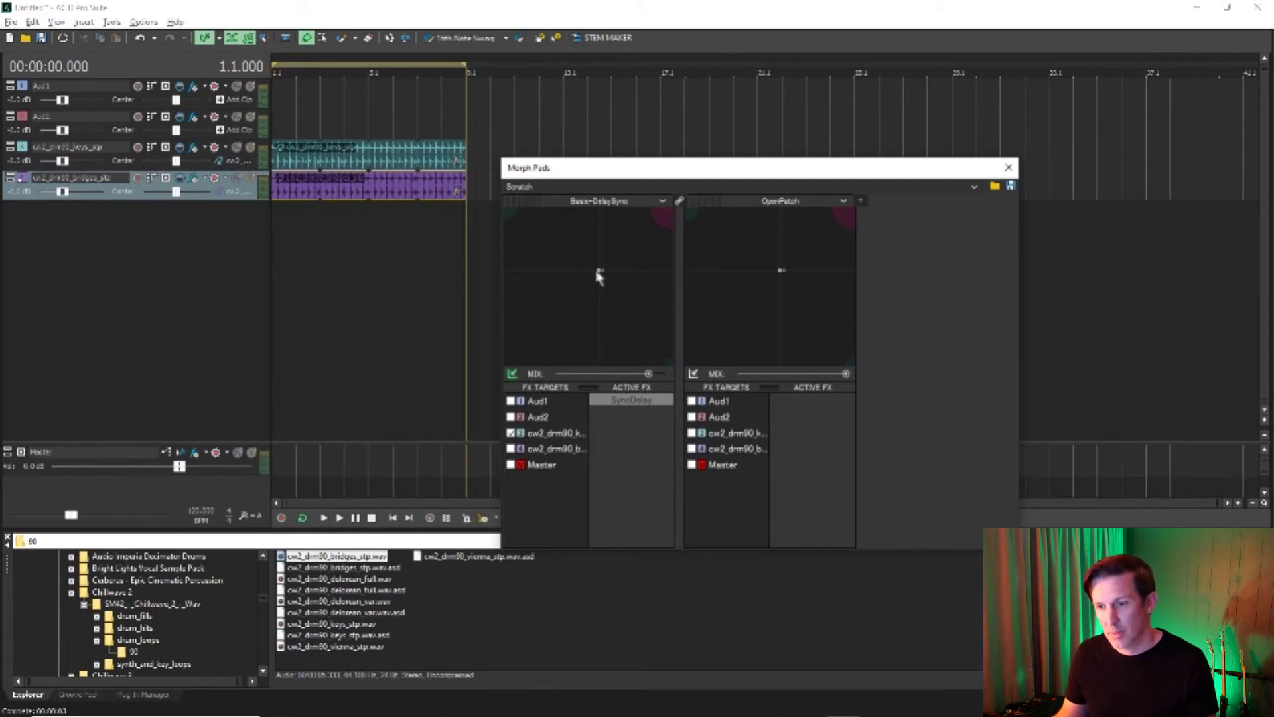
mouse_move(599, 274)
left_mouse_down()
mouse_move(612, 273)
mouse_move(588, 271)
mouse_move(575, 305)
mouse_move(605, 308)
mouse_move(579, 260)
left_mouse_up()
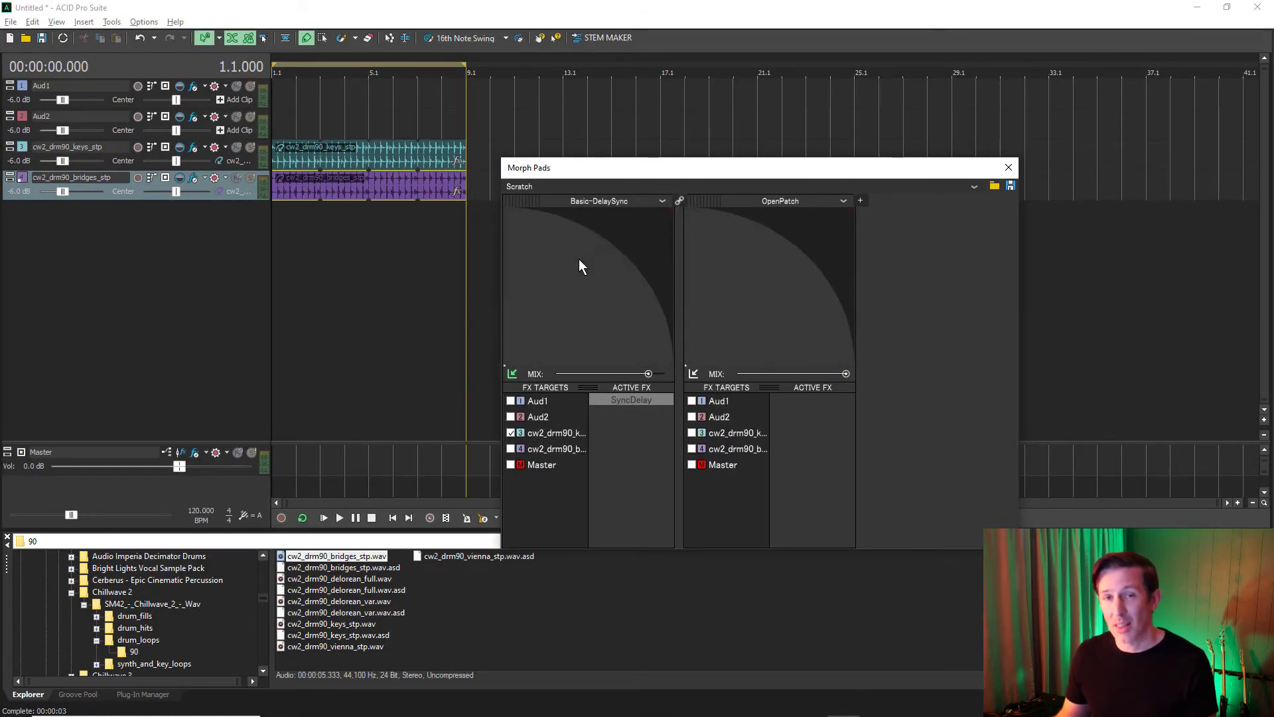
Try the Sync on X and Sync on Y link modes by dragging the left pad's point
left_click(678, 201)
left_click(672, 233)
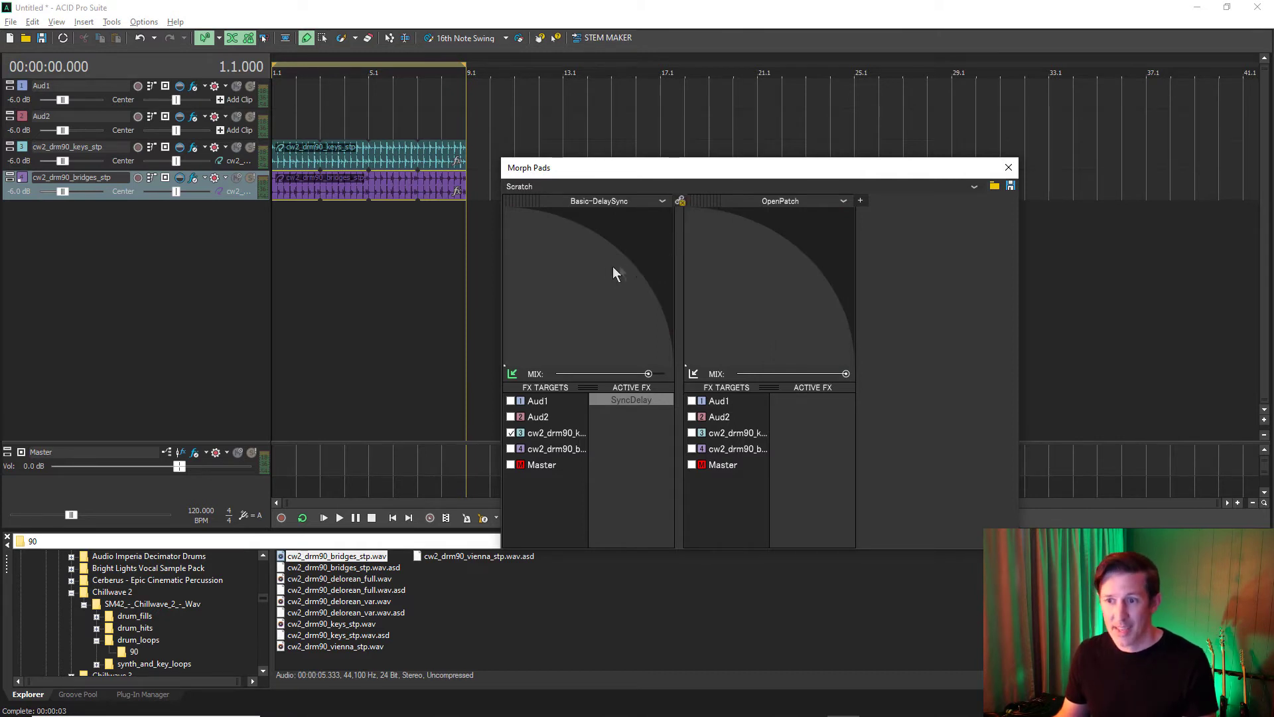
left_click_drag(596, 260, 506, 365)
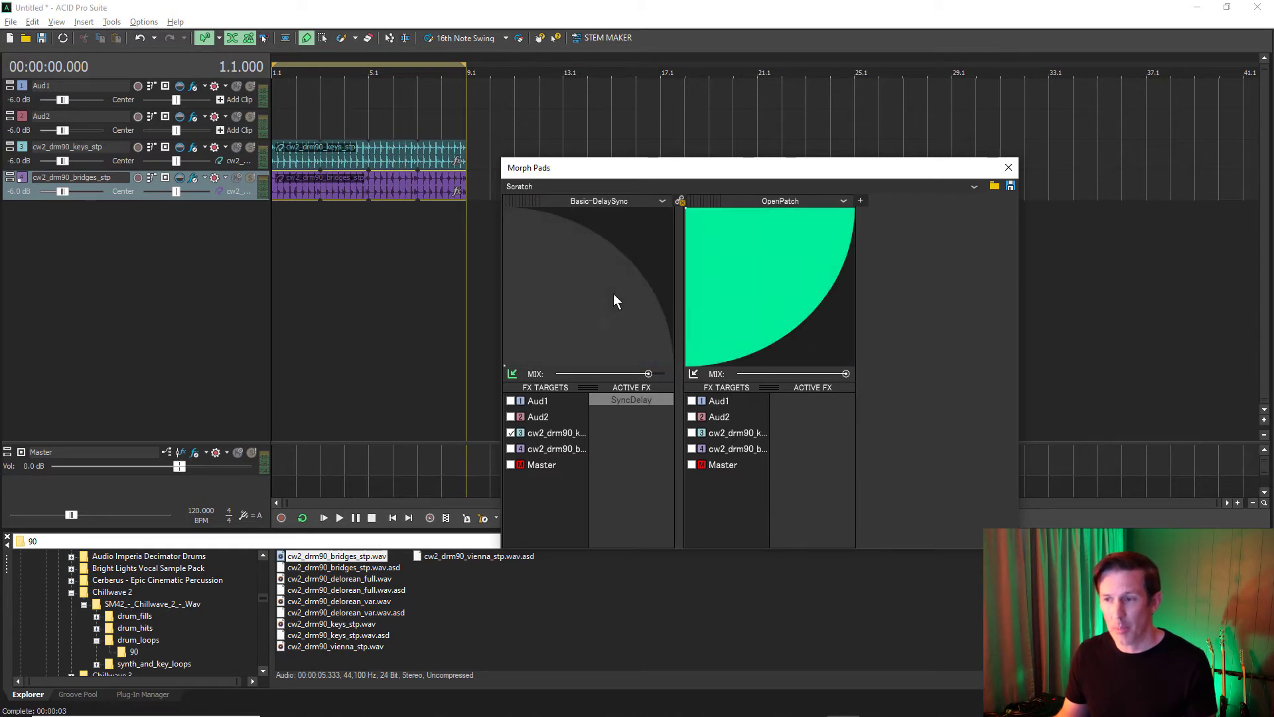
left_click(680, 201)
left_click(646, 245)
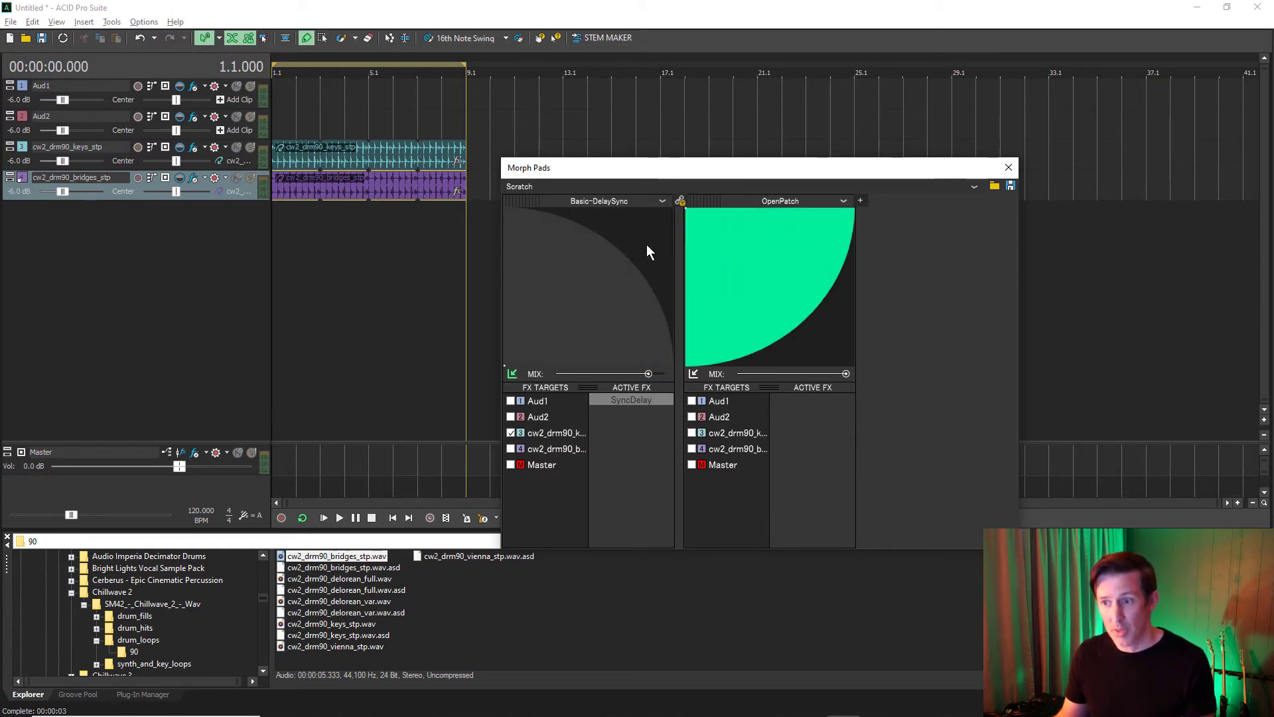
mouse_move(647, 245)
left_mouse_down()
mouse_move(628, 315)
mouse_move(539, 307)
mouse_move(506, 365)
left_mouse_up()
left_click(680, 202)
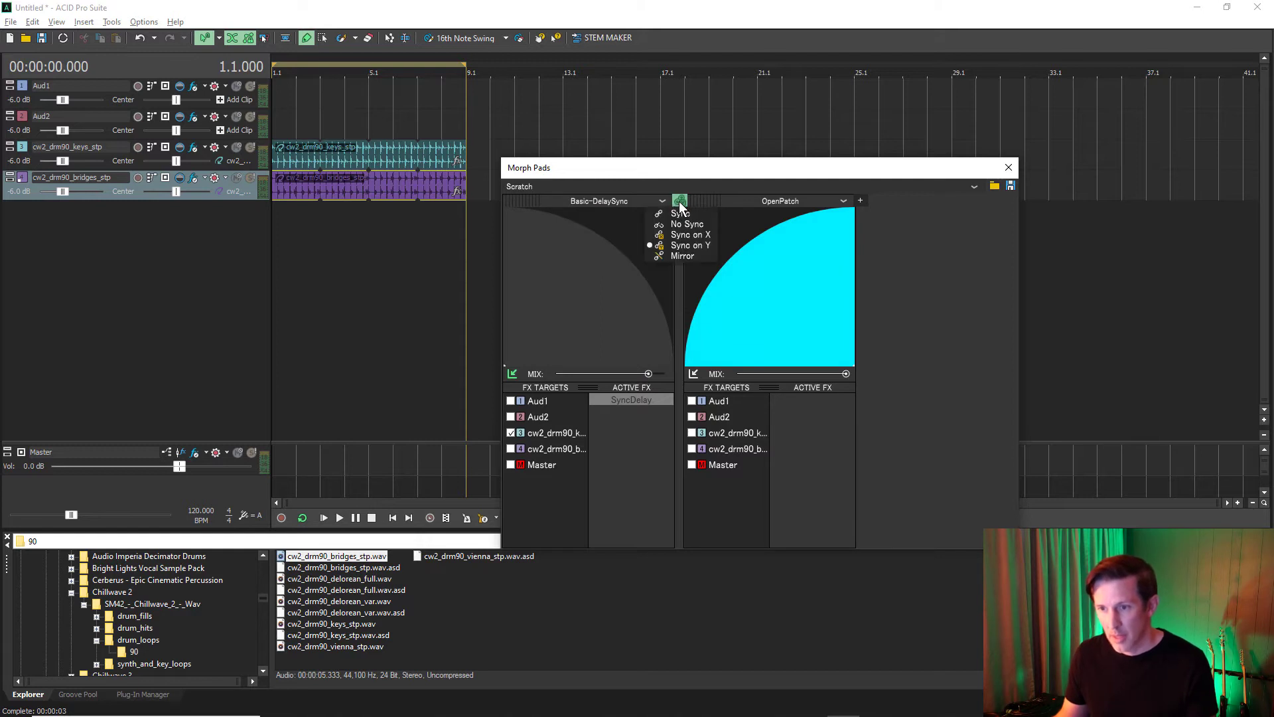
left_click(670, 252)
mouse_move(589, 255)
left_mouse_down()
mouse_move(583, 340)
mouse_move(584, 300)
mouse_move(599, 290)
mouse_move(950, 209)
left_mouse_up()
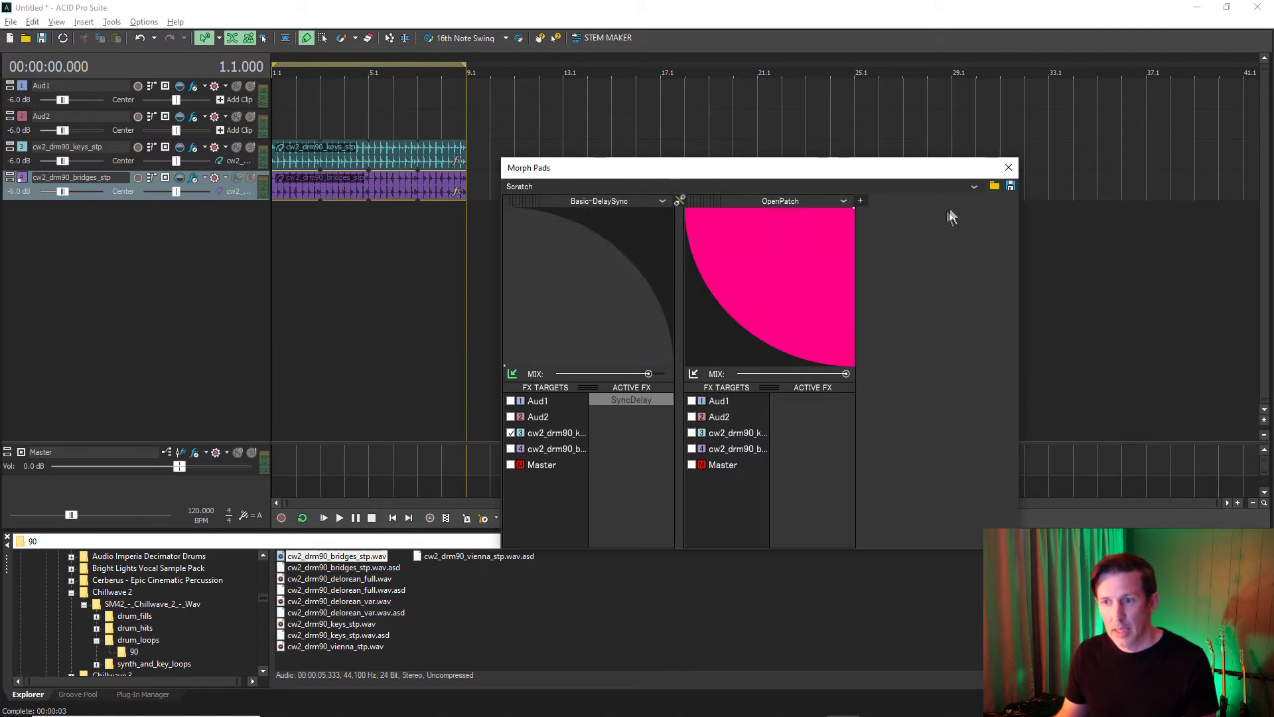
Load the Bank-DelayReverb bank, then cancel the Save FX Pad State Preset dialog
left_click(974, 187)
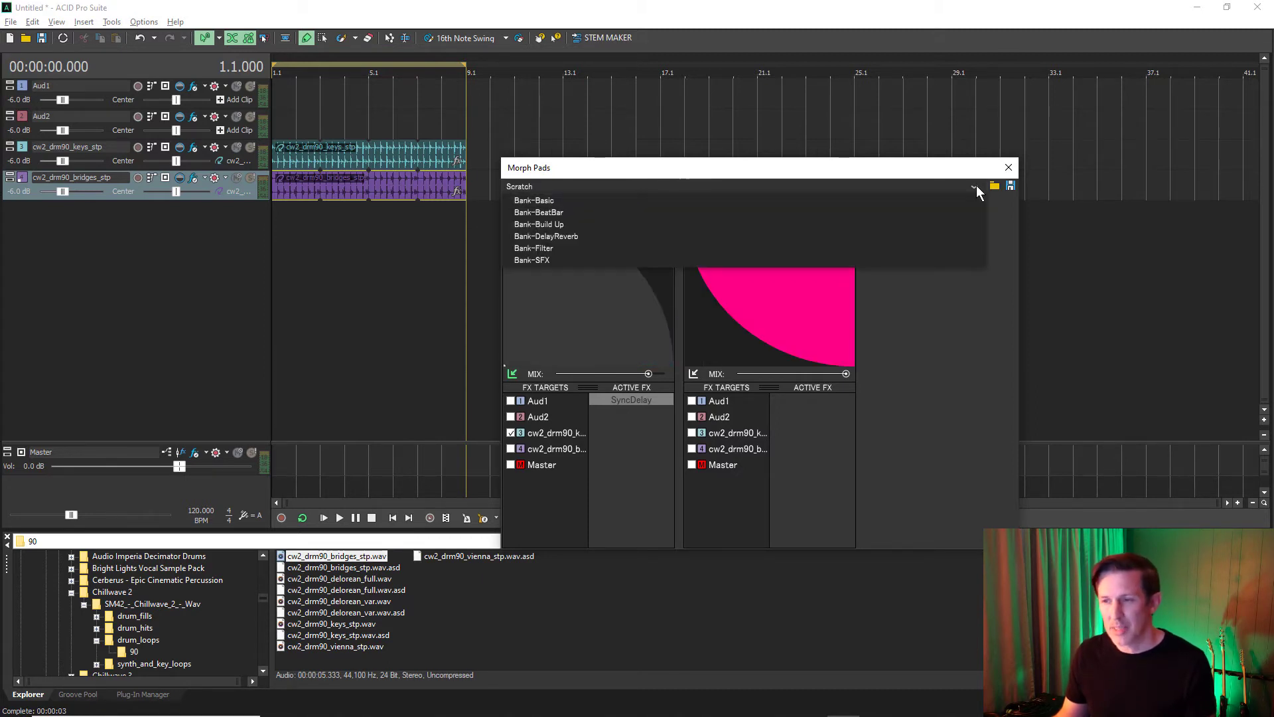
left_click(567, 236)
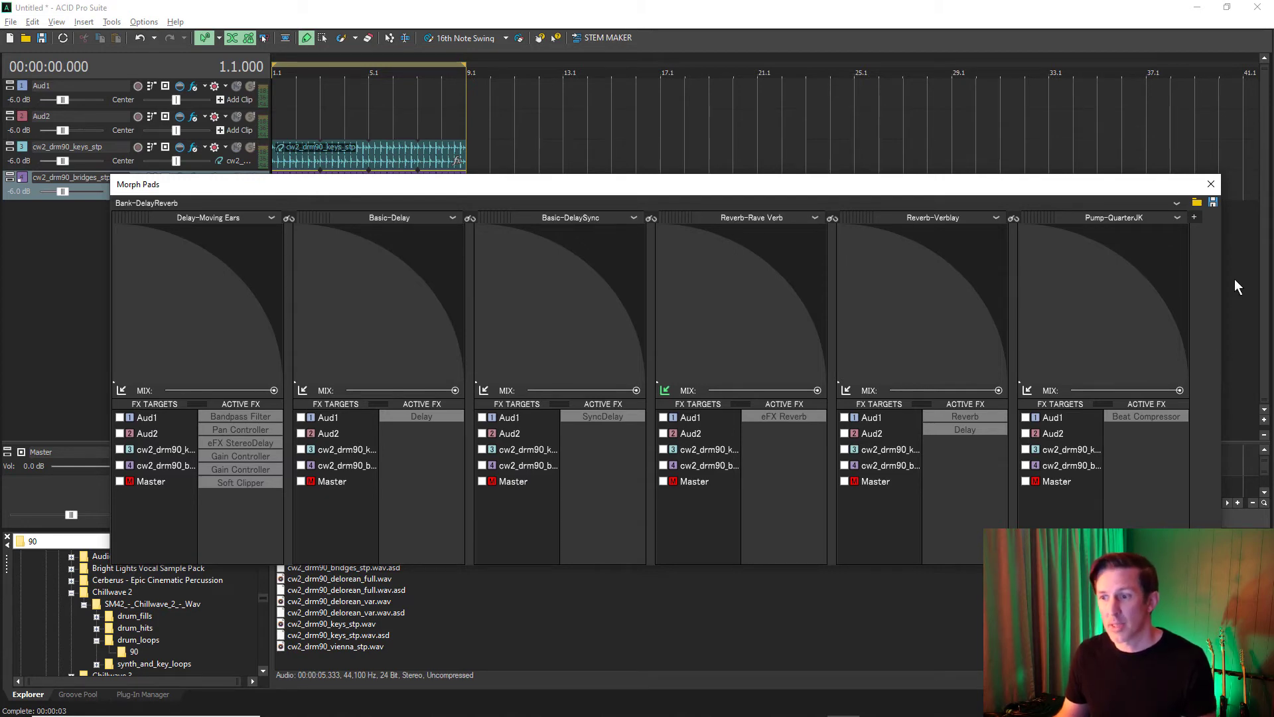
left_click(1214, 201)
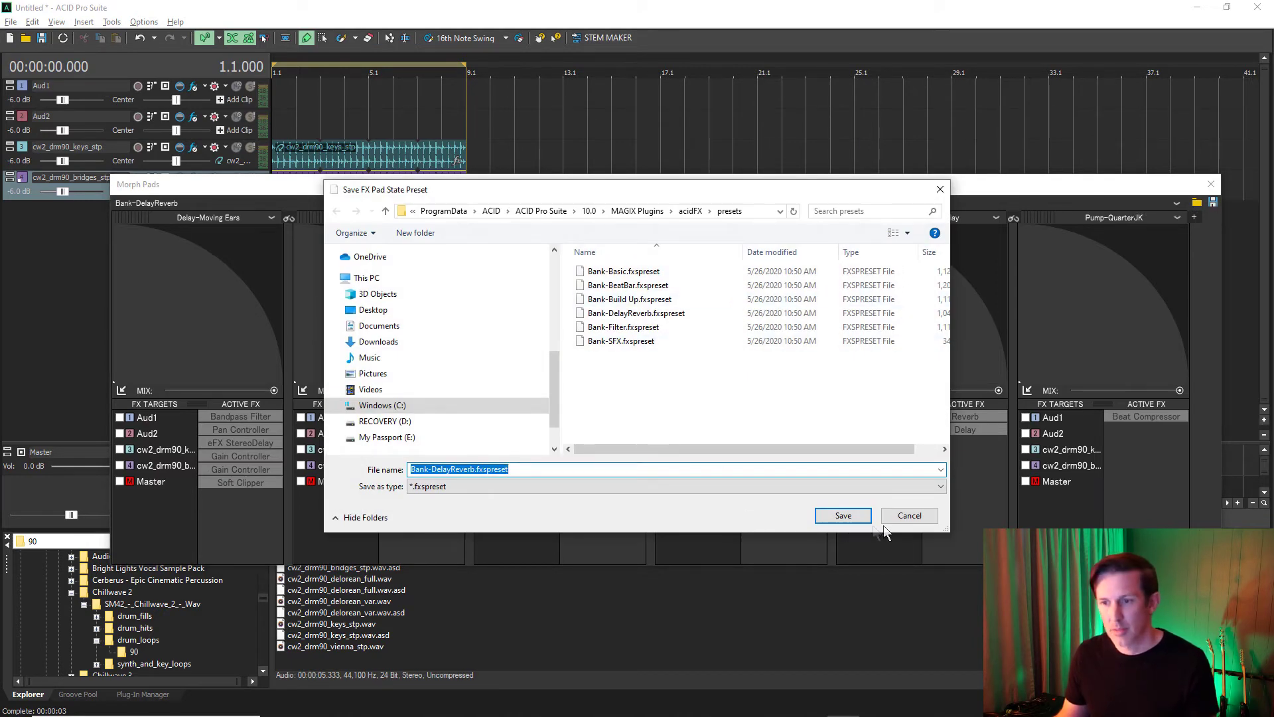
left_click(909, 517)
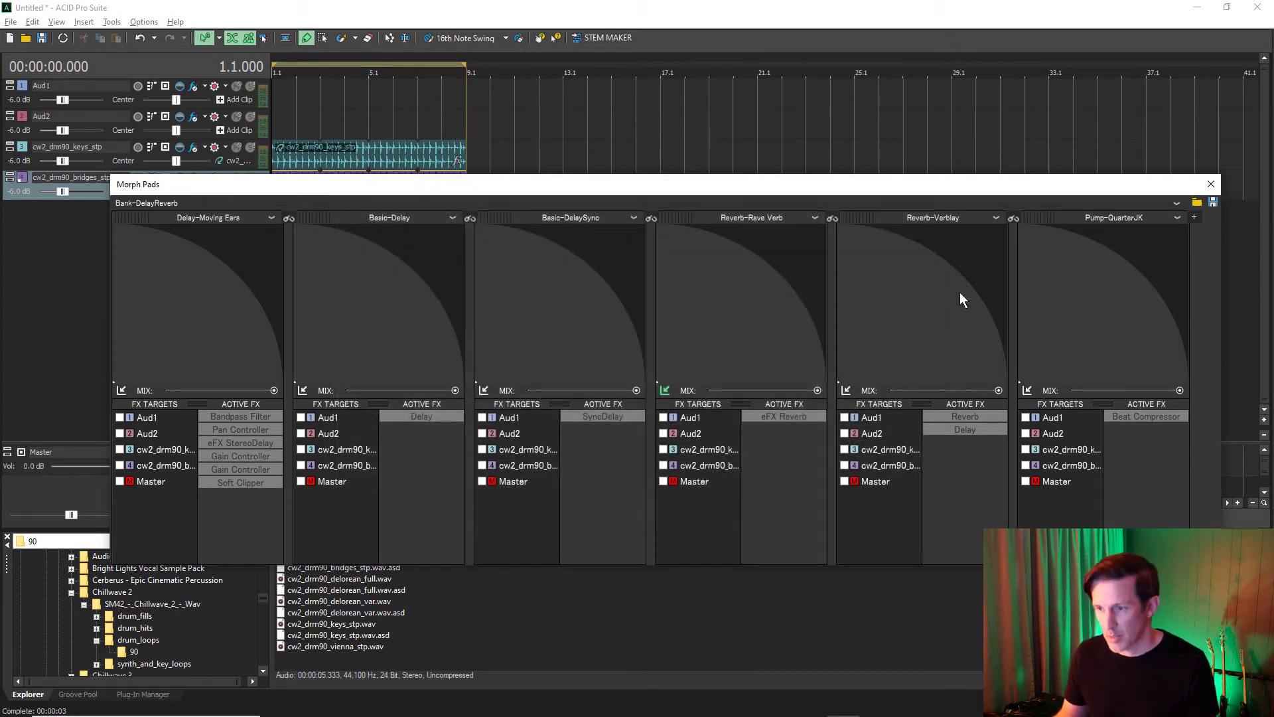
Delete the Pump-QuarterJK, Reverb-Verblay, Reverb-Rave Verb and Basic-DelaySync pads
right_click(1088, 304)
left_click(1056, 310)
right_click(927, 302)
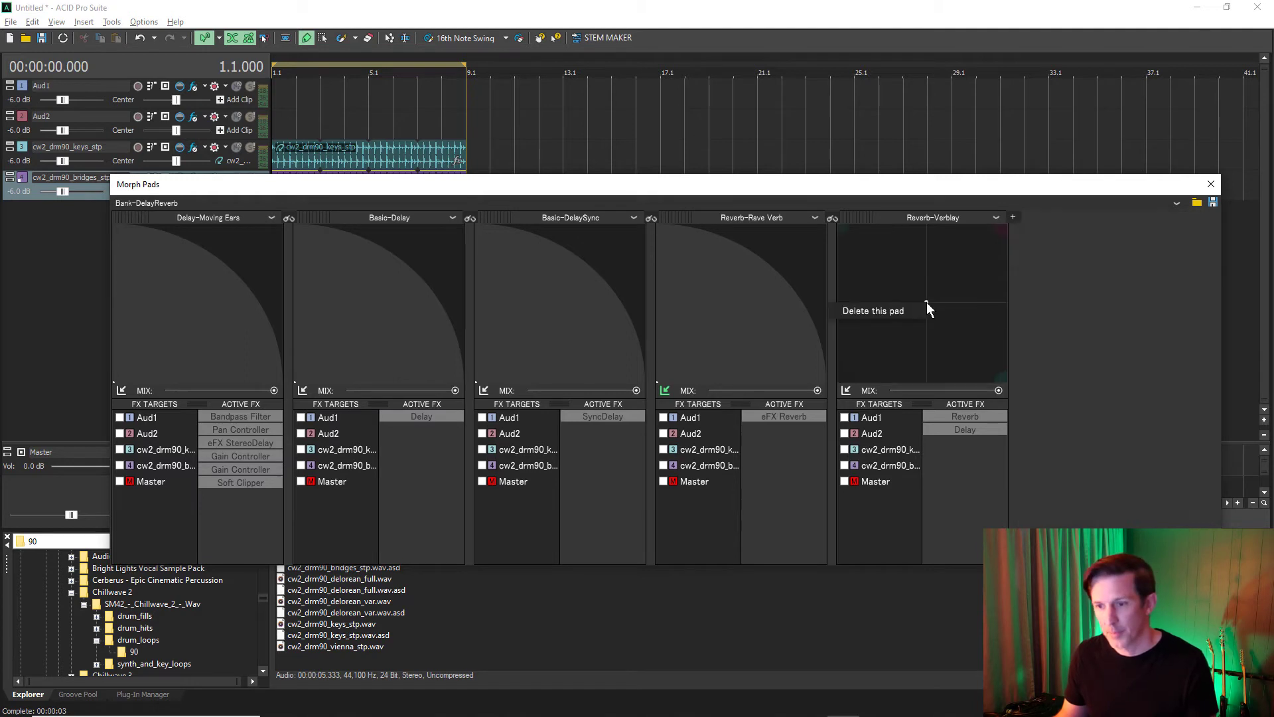
left_click(891, 311)
right_click(724, 308)
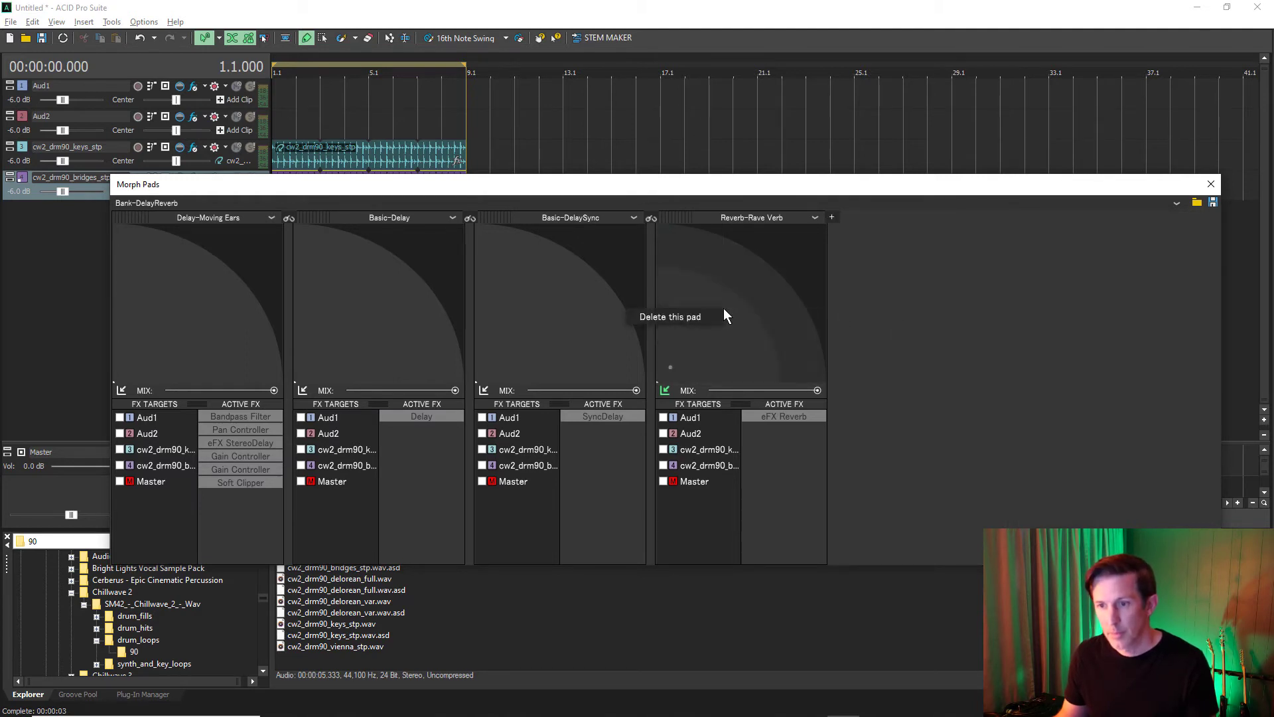
left_click(691, 319)
right_click(564, 313)
left_click(580, 322)
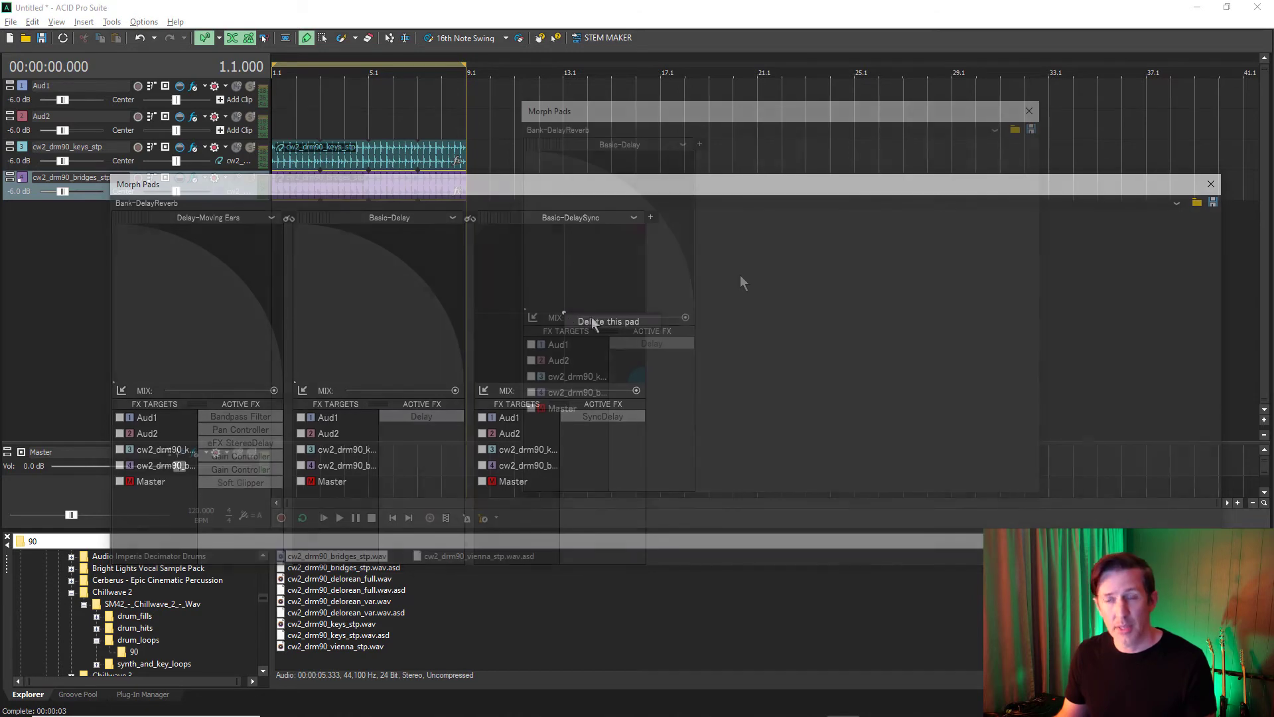
Switch to Preset Mode (Shift+F10) and open the Basic-Delay patch in Edit FX Patch, moved left
key("shift+F10")
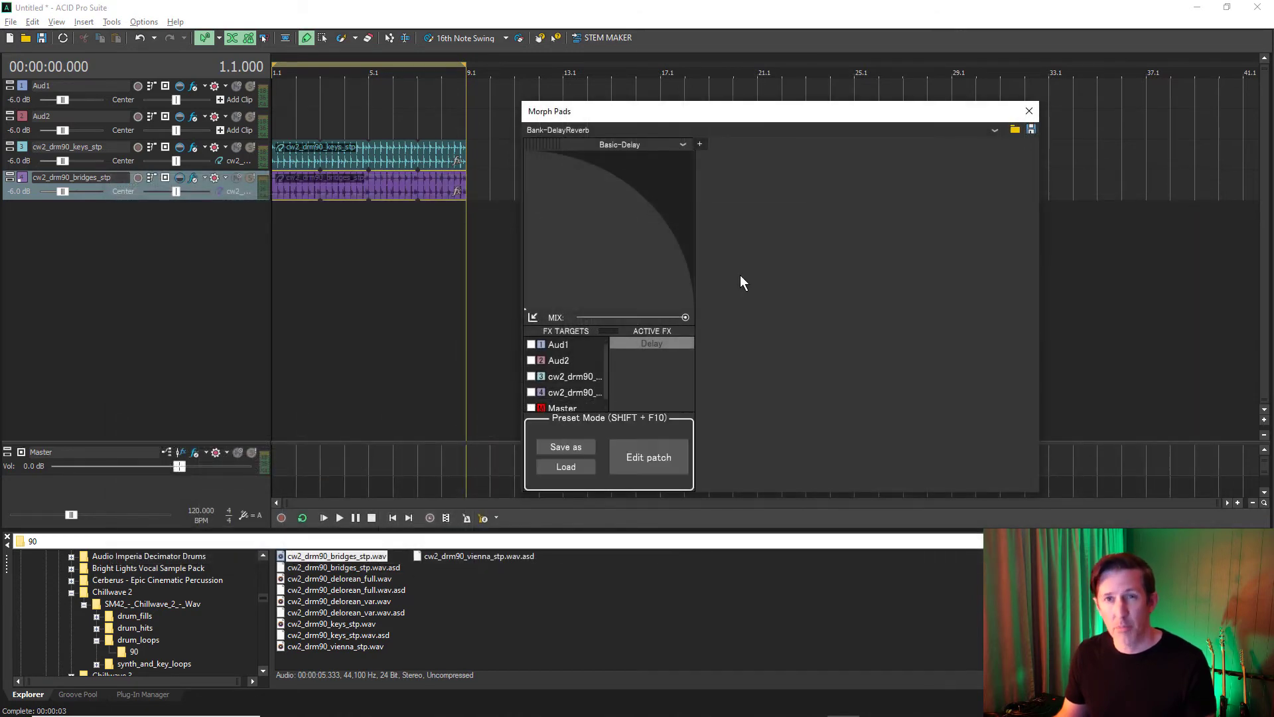
left_click(657, 458)
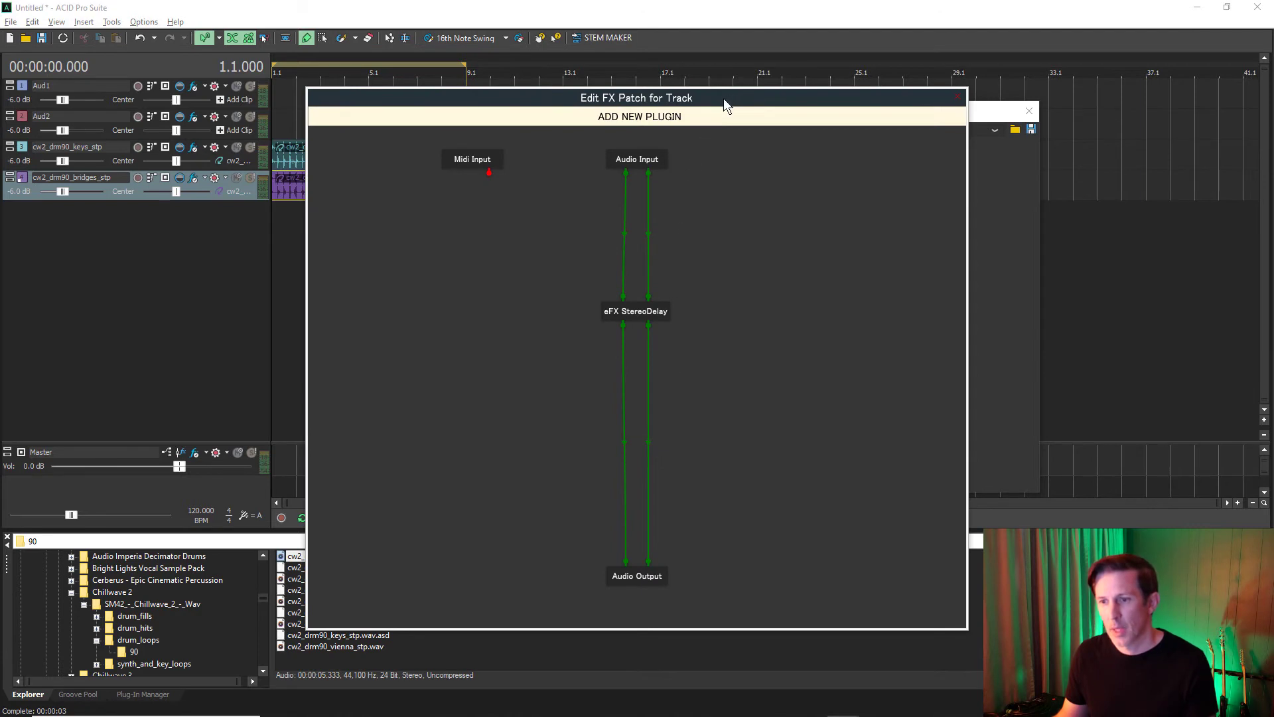
left_click_drag(723, 98, 461, 96)
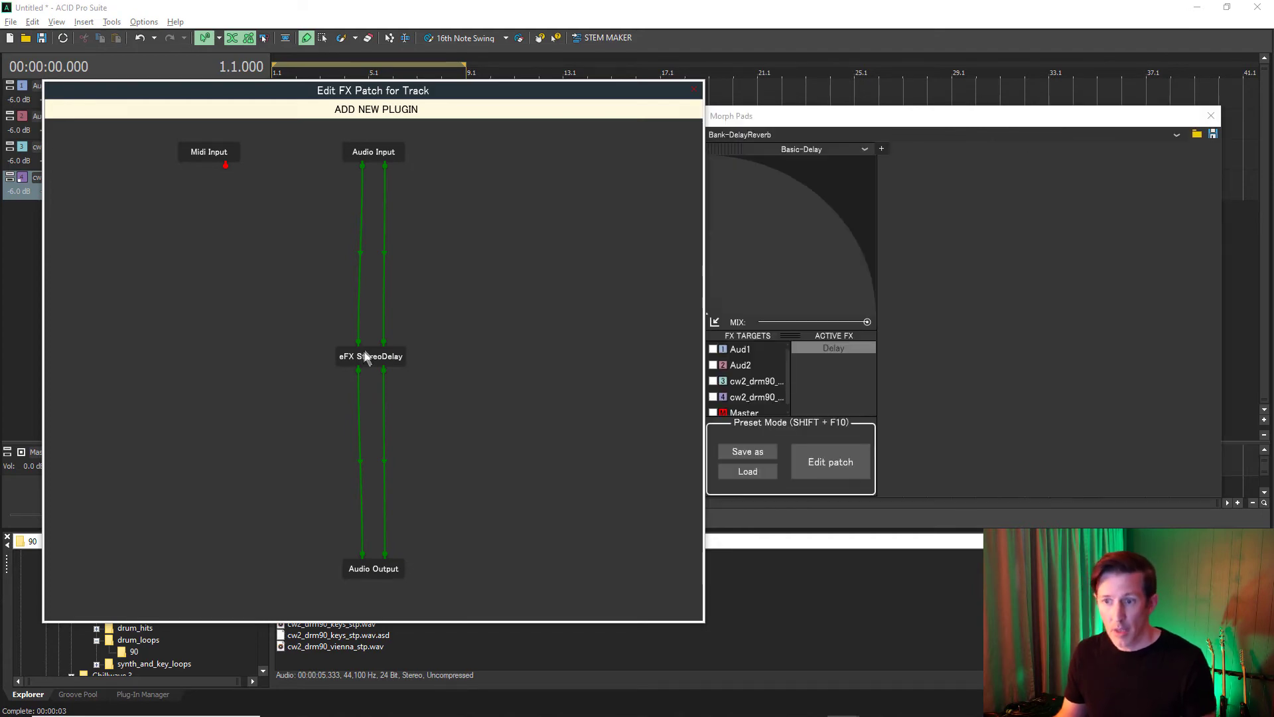
Delete eFX StereoDelay from the patch and add an _internal_Filter plugin
right_click(364, 353)
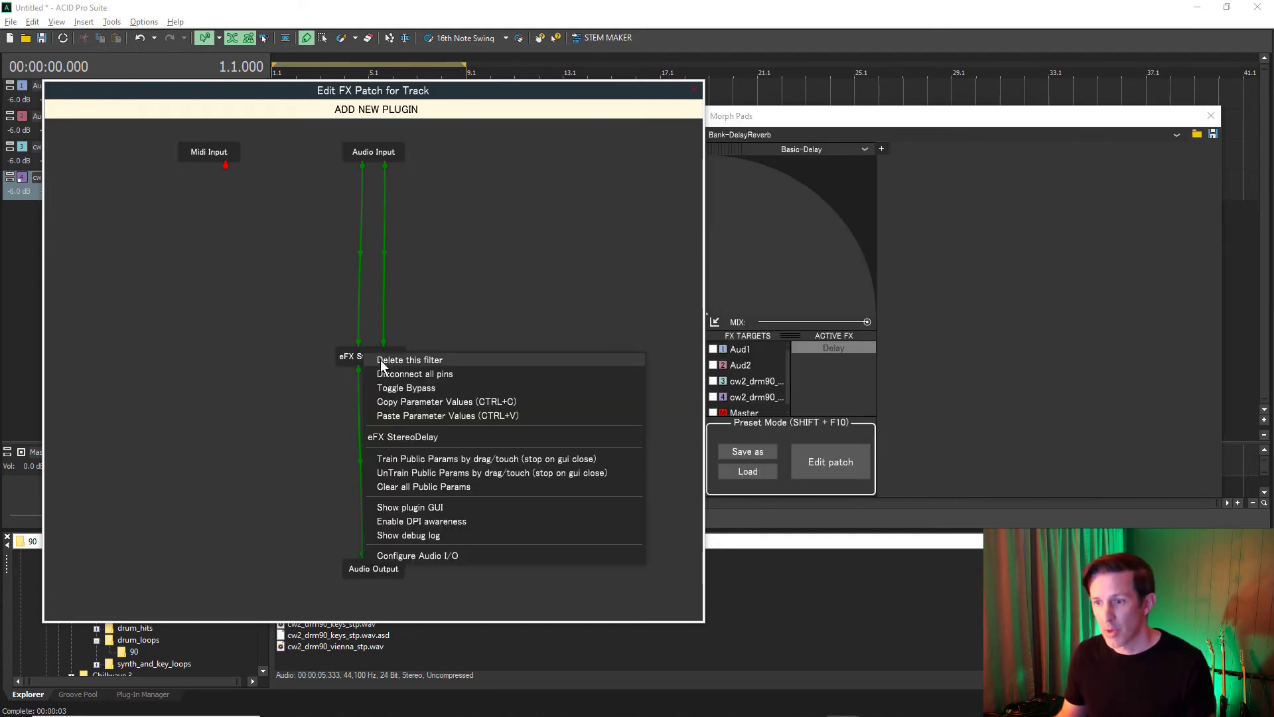
left_click(381, 361)
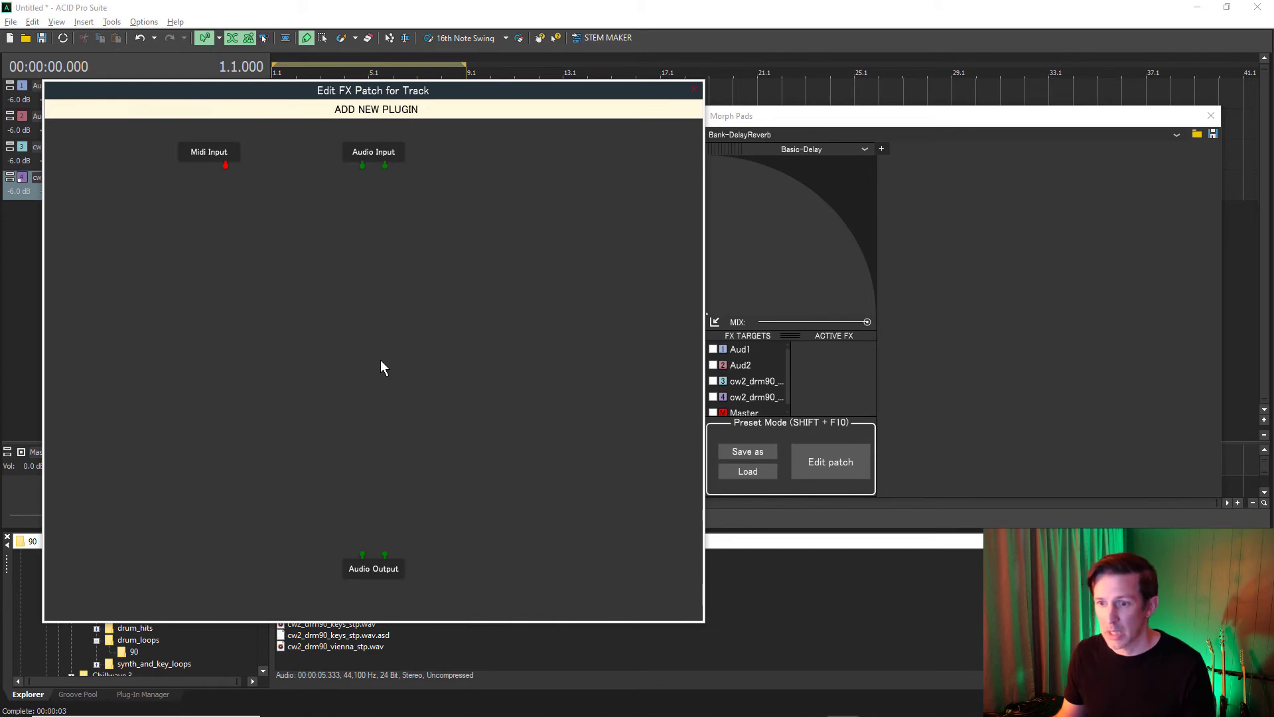
left_click(356, 108)
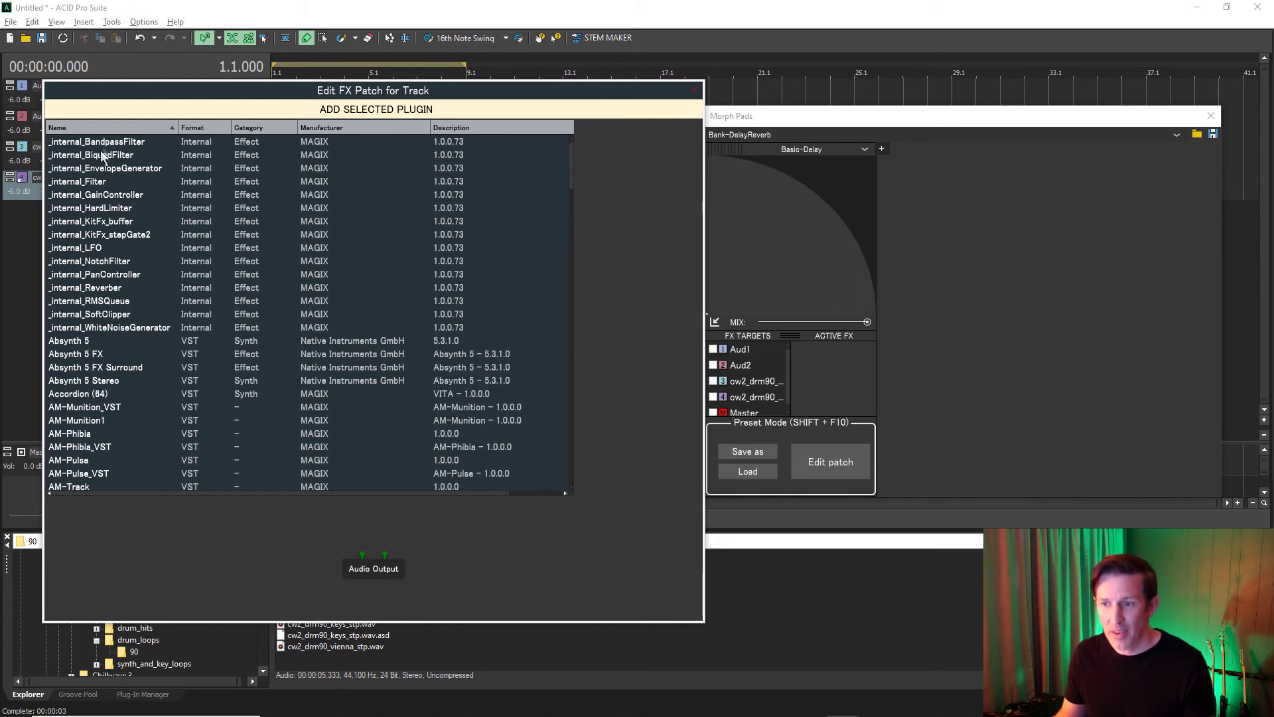
left_click(81, 181)
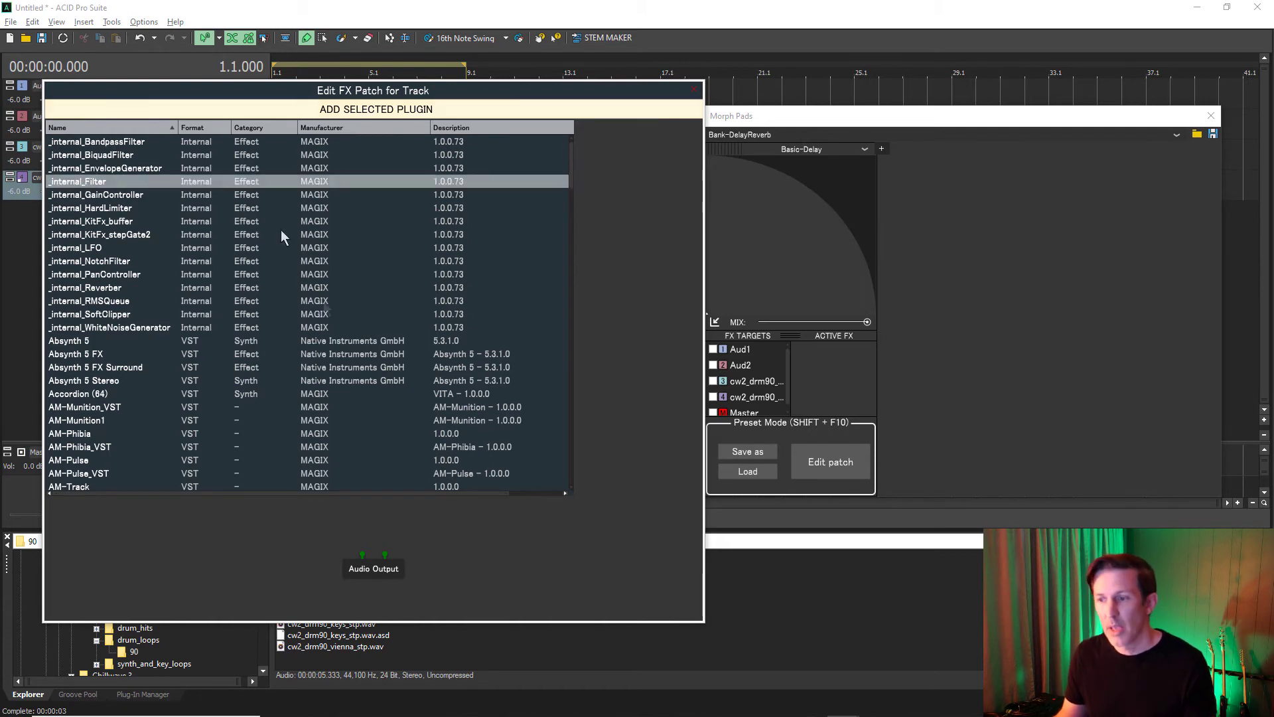
left_click(279, 109)
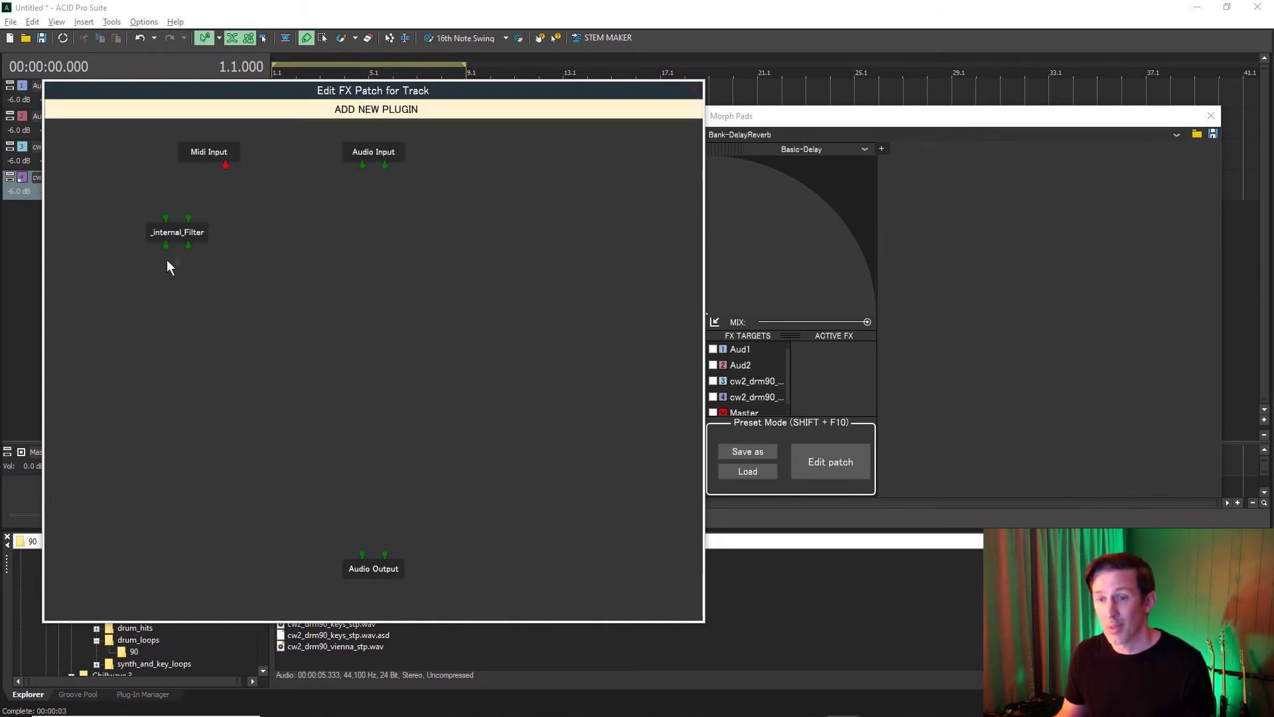
Wire Audio Input through the _internal_Filter to Audio Output
left_click_drag(394, 311, 373, 312)
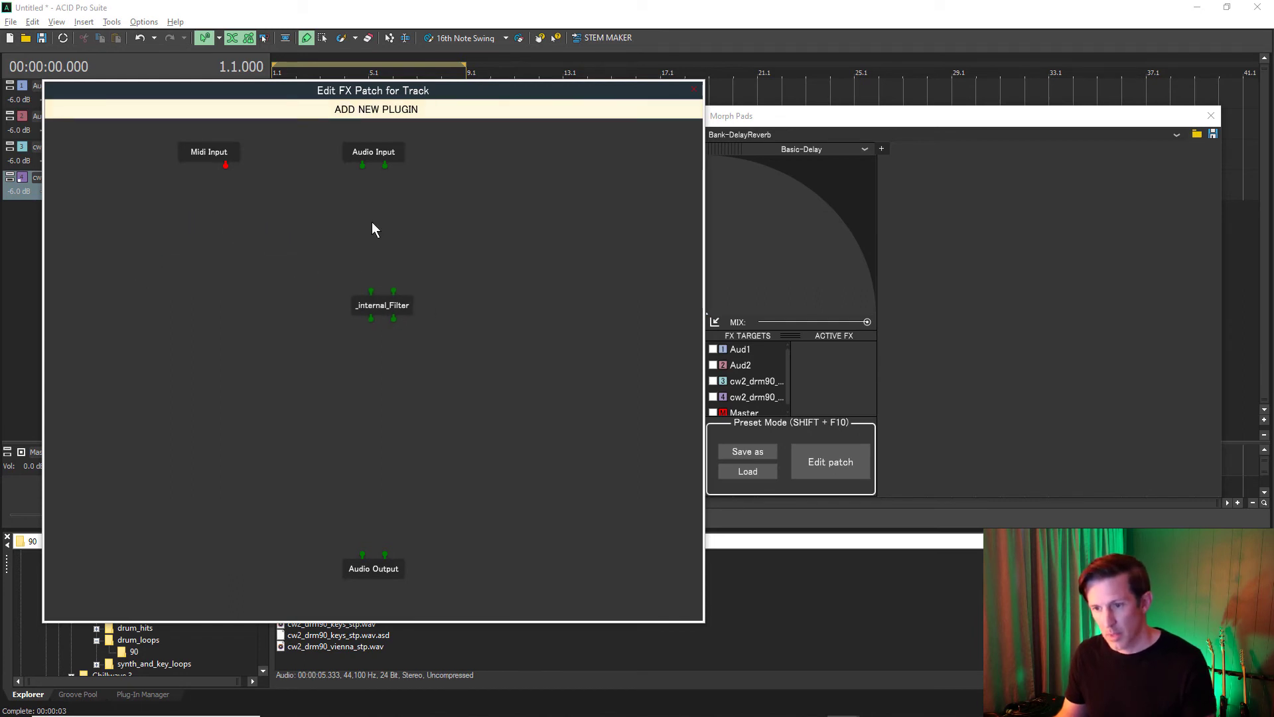
left_click_drag(363, 166, 371, 292)
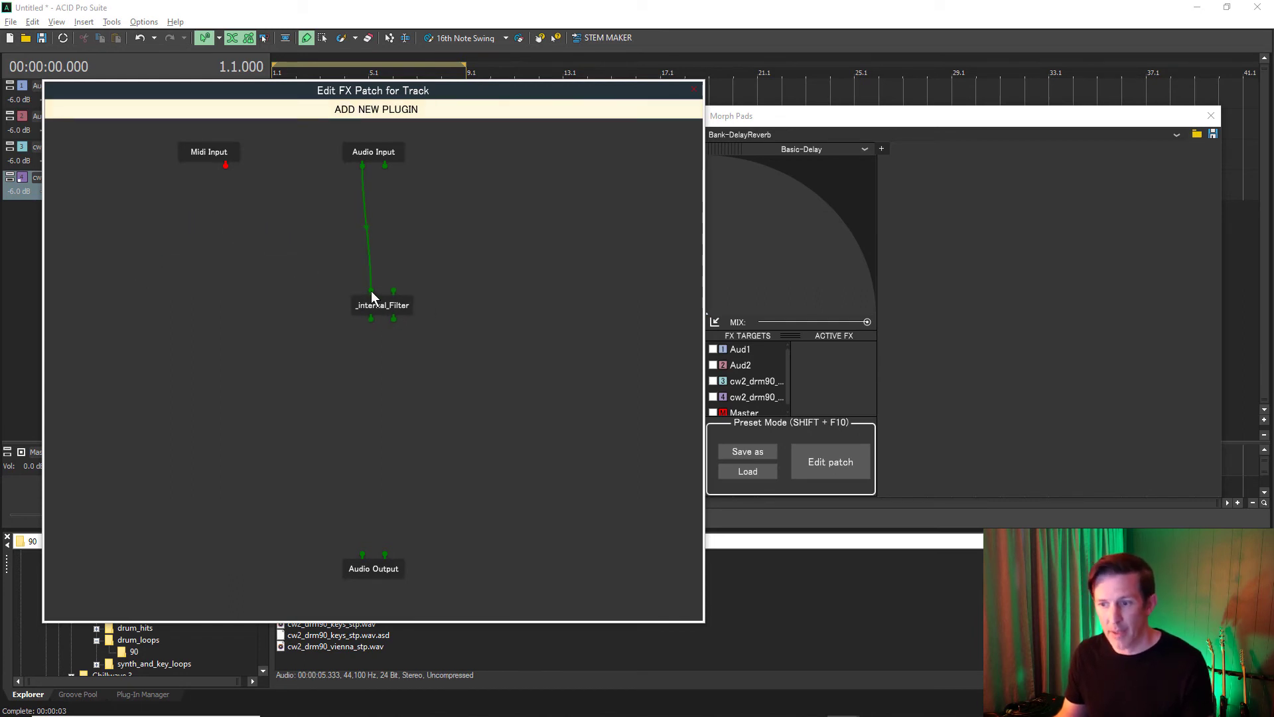
left_click_drag(385, 166, 363, 554)
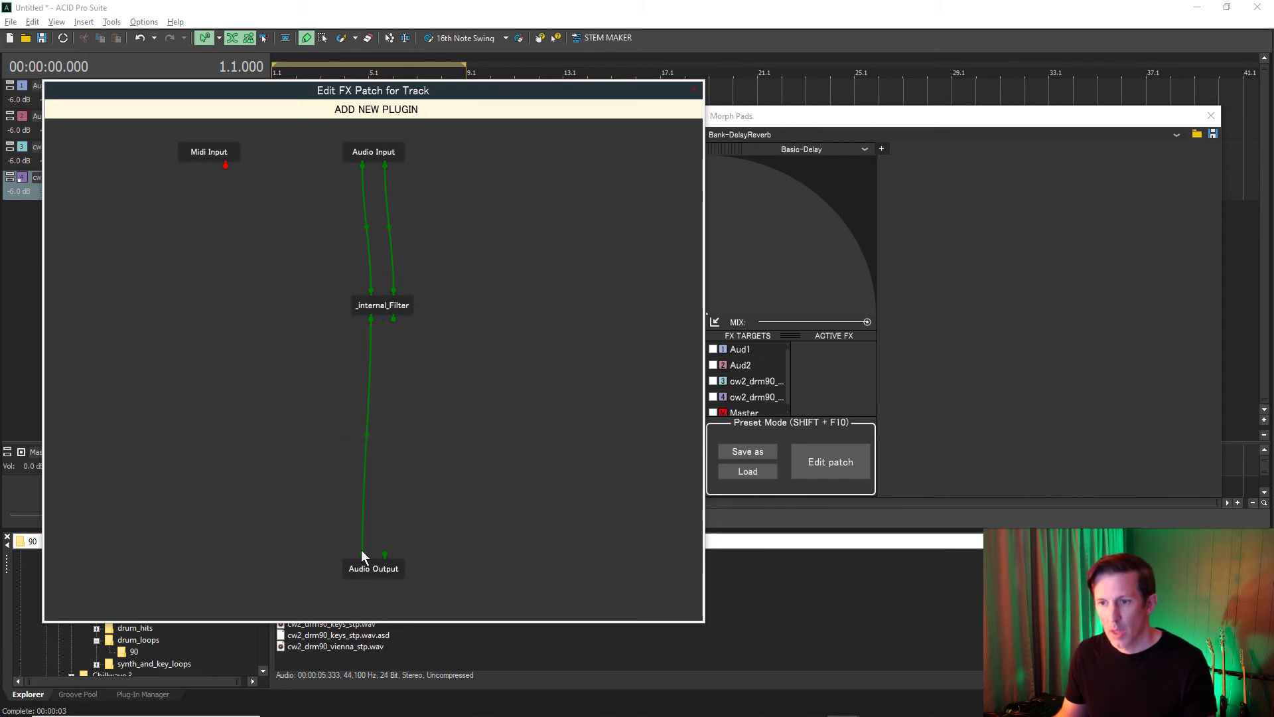
left_click_drag(394, 319, 385, 553)
left_click_drag(532, 90, 465, 93)
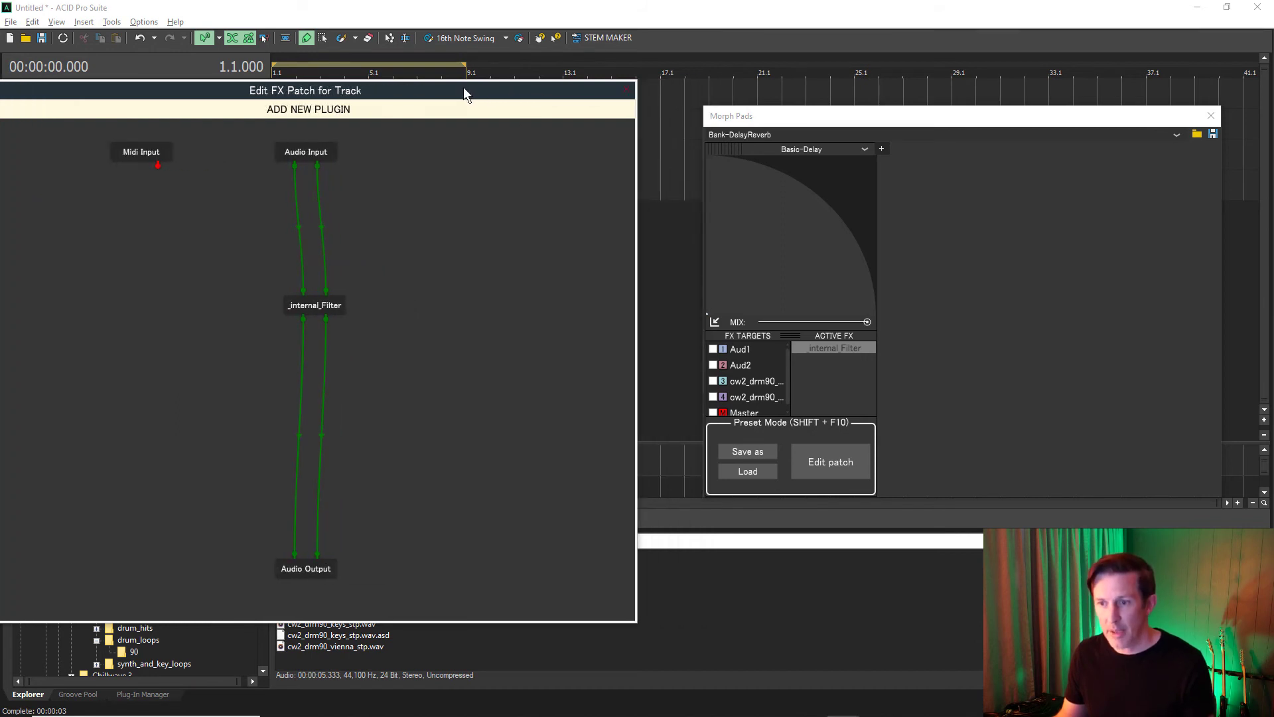
Open the _internal_Filter settings, sweep CutOff Freq, leave it at 19106, and bypass the filter
double_click(320, 304)
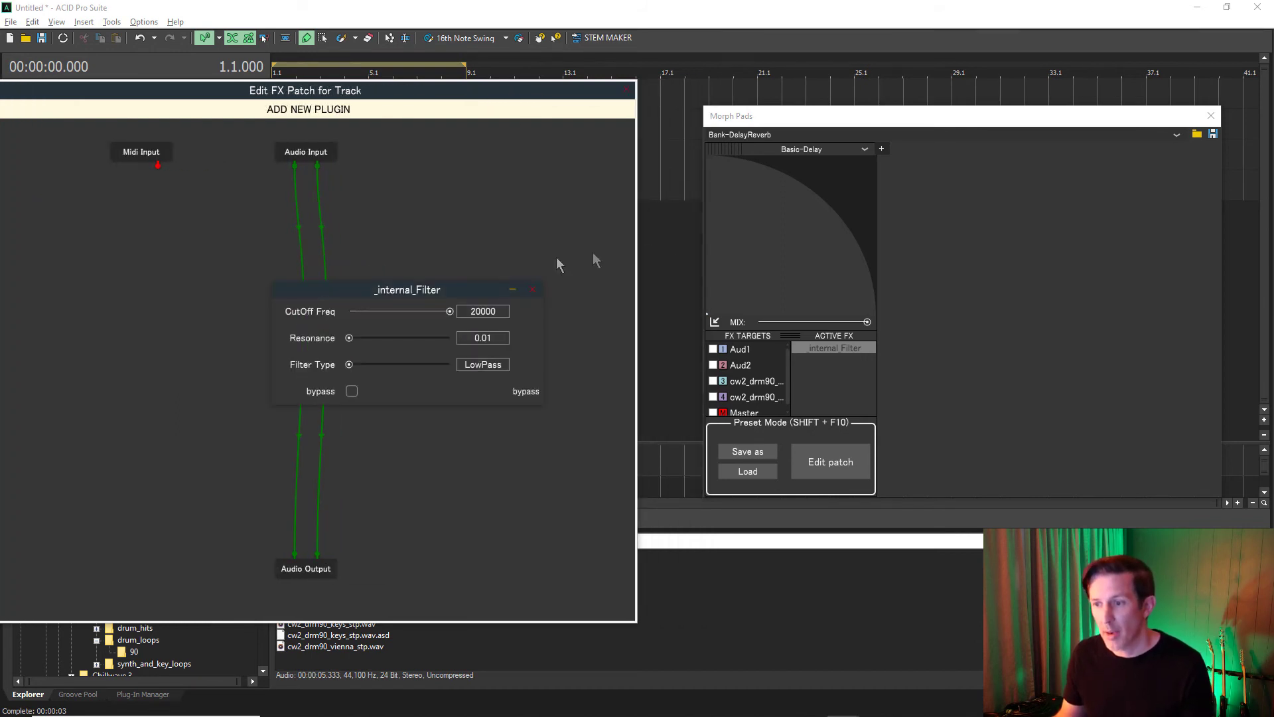
left_click(710, 162)
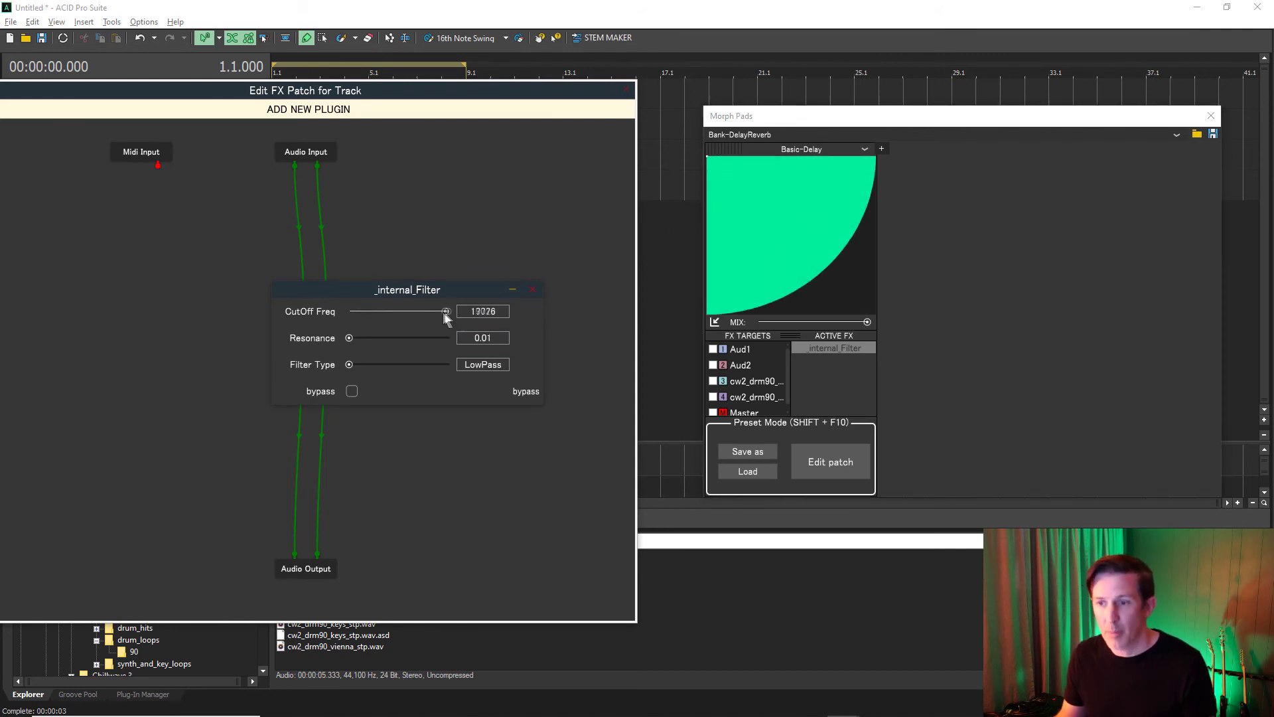
left_click_drag(450, 313, 394, 312)
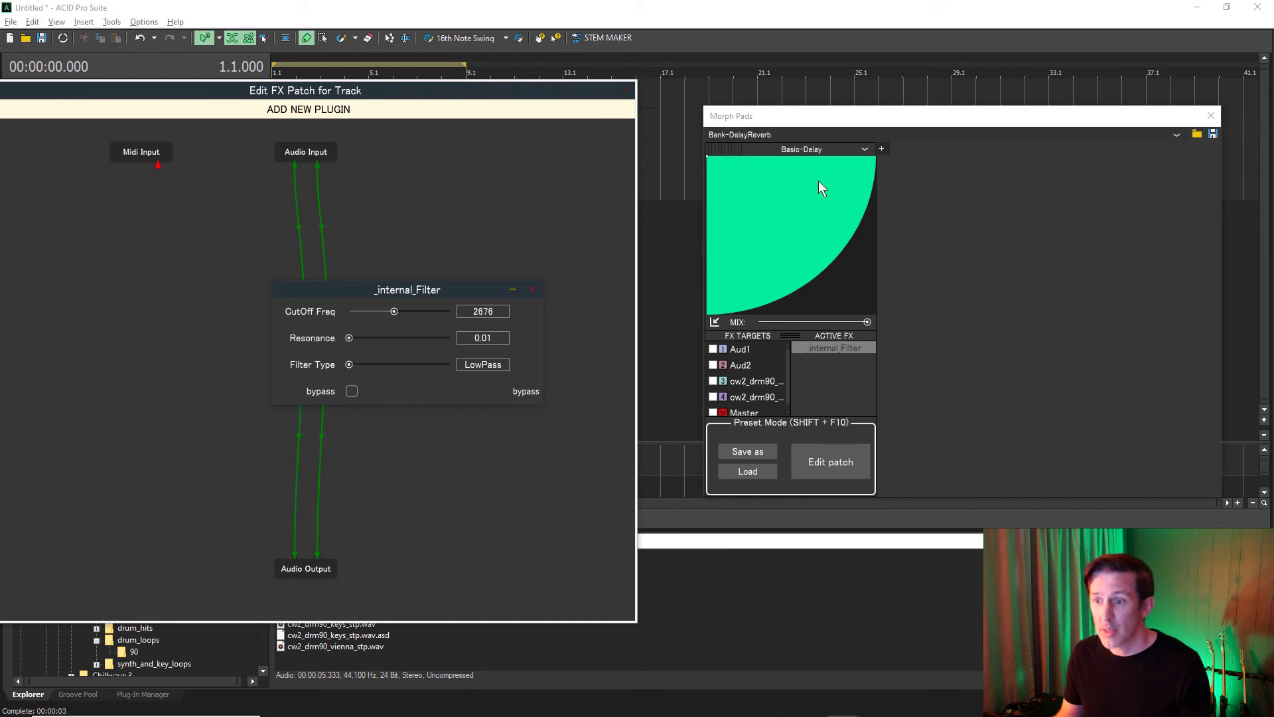
left_click_drag(821, 188, 880, 161)
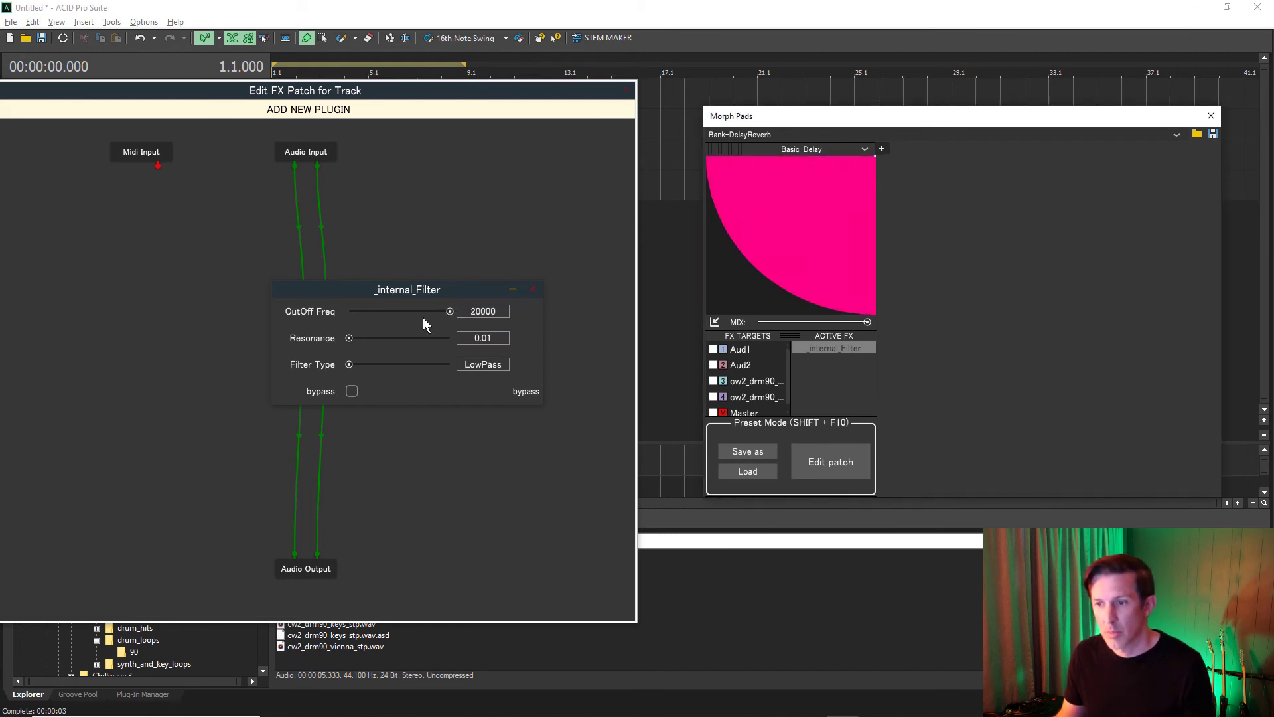
left_click_drag(450, 312, 448, 311)
left_click(352, 391)
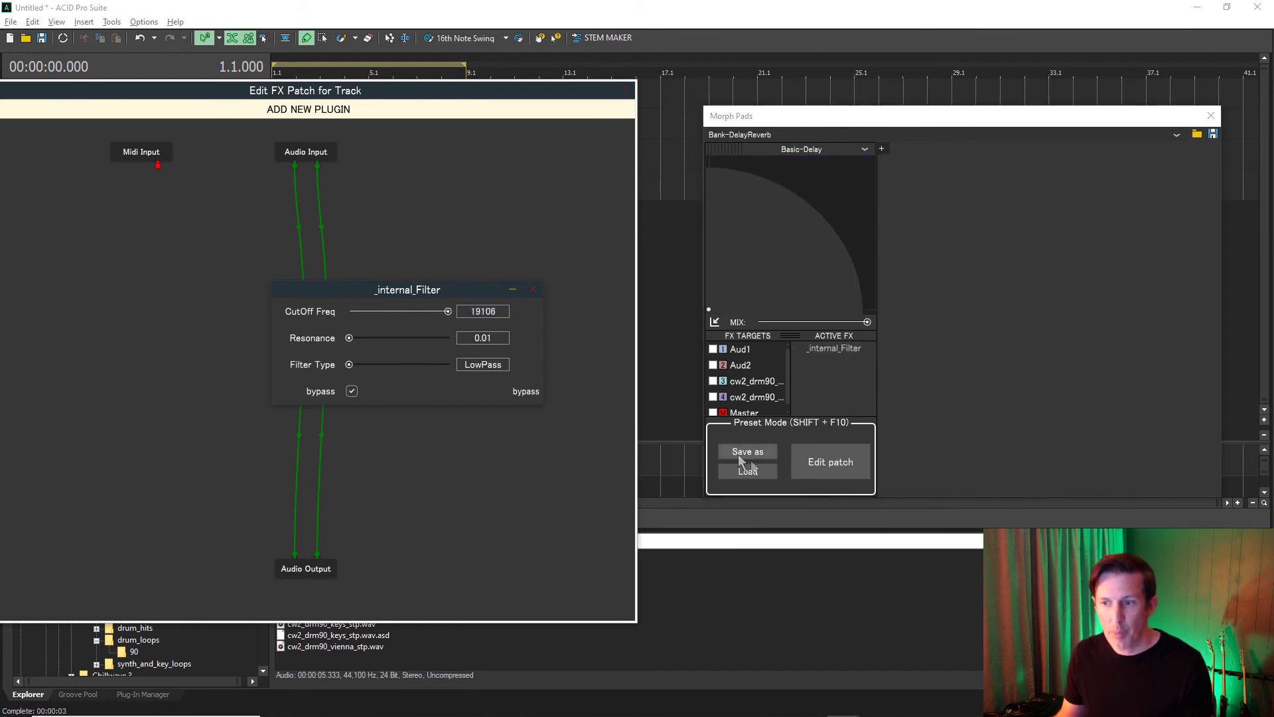
Save the pad group over the existing Basic-Delay.fxgpreset, confirming the overwrite
left_click(763, 456)
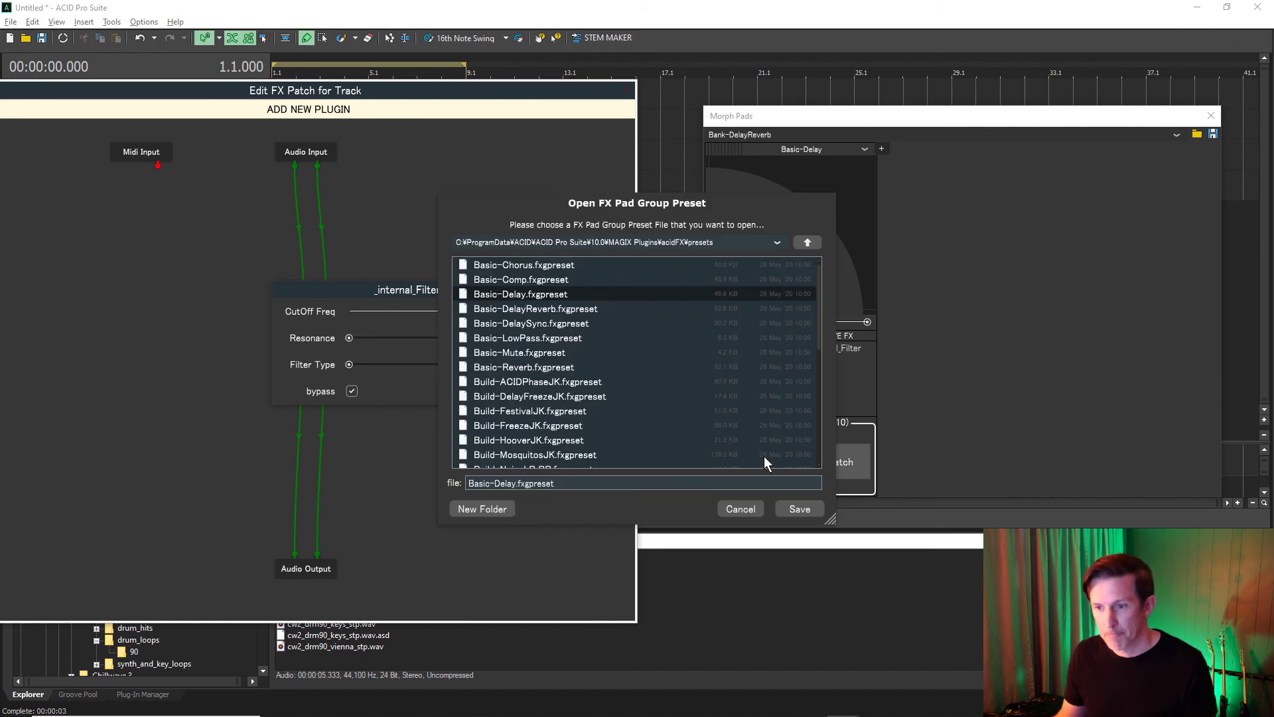
left_click(798, 510)
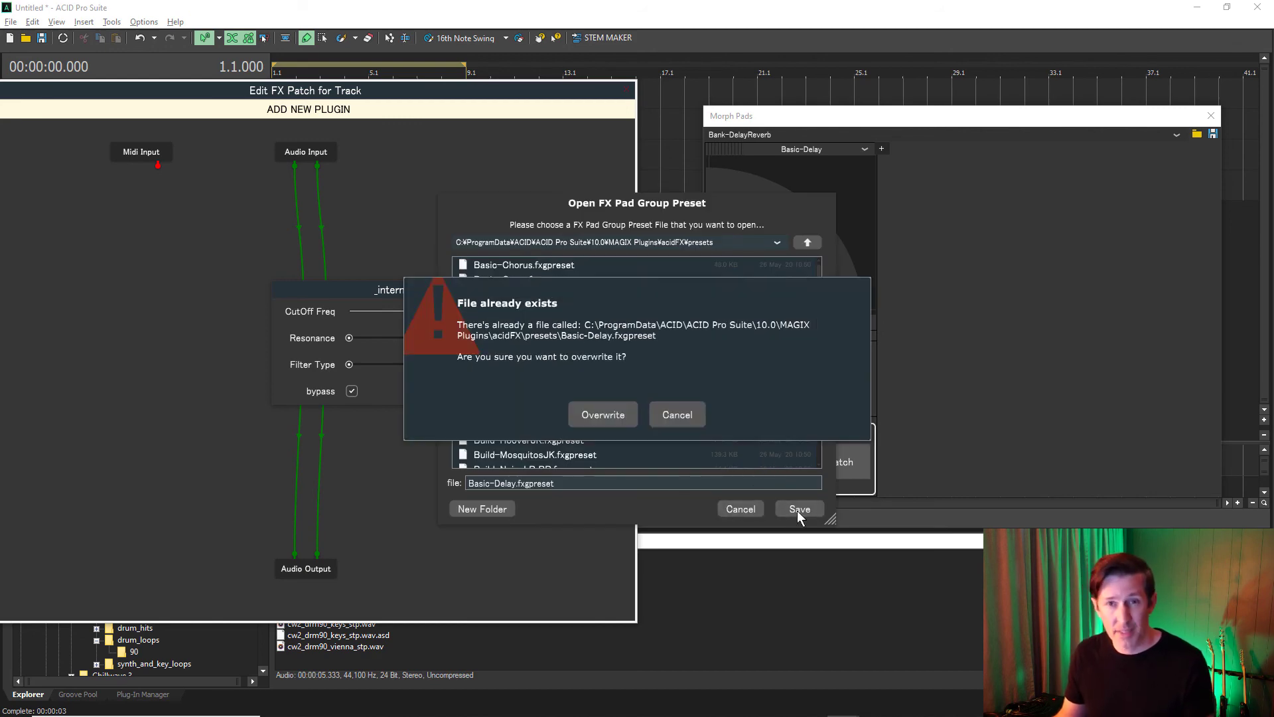
left_click(603, 415)
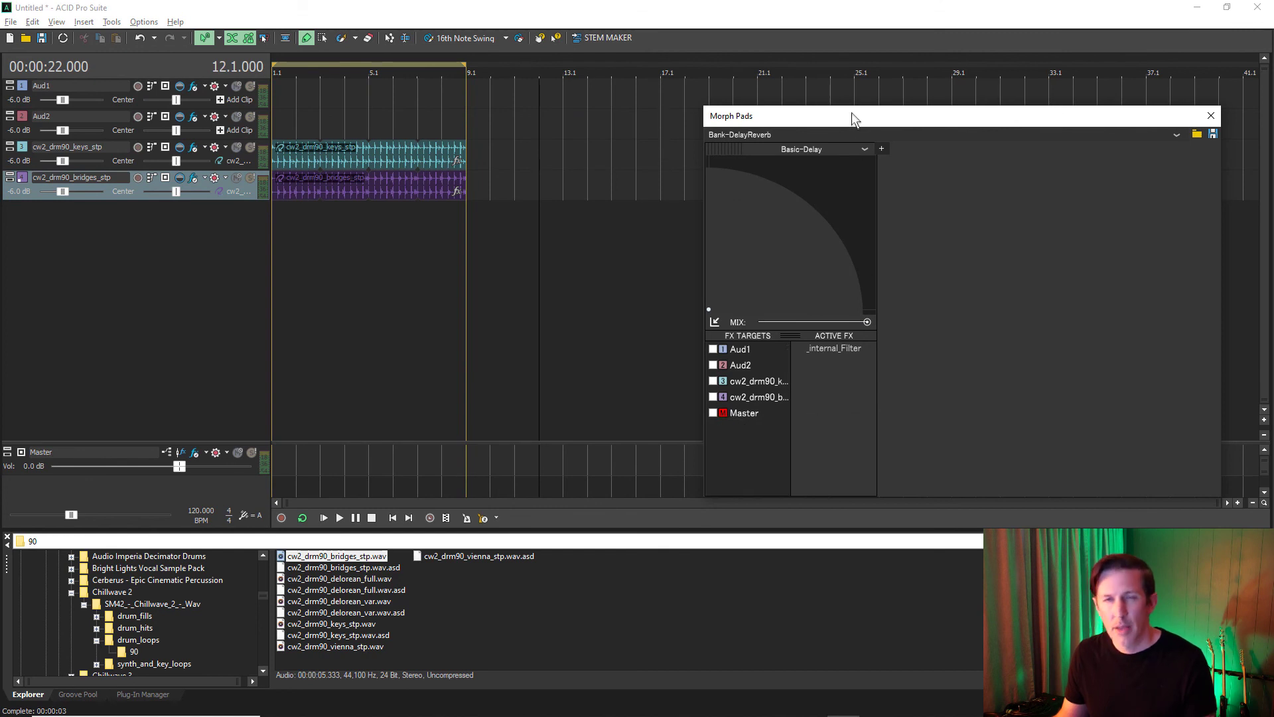
Stop playback and set the Master bus automation mode to Automation Write (Latch)
left_click(373, 518)
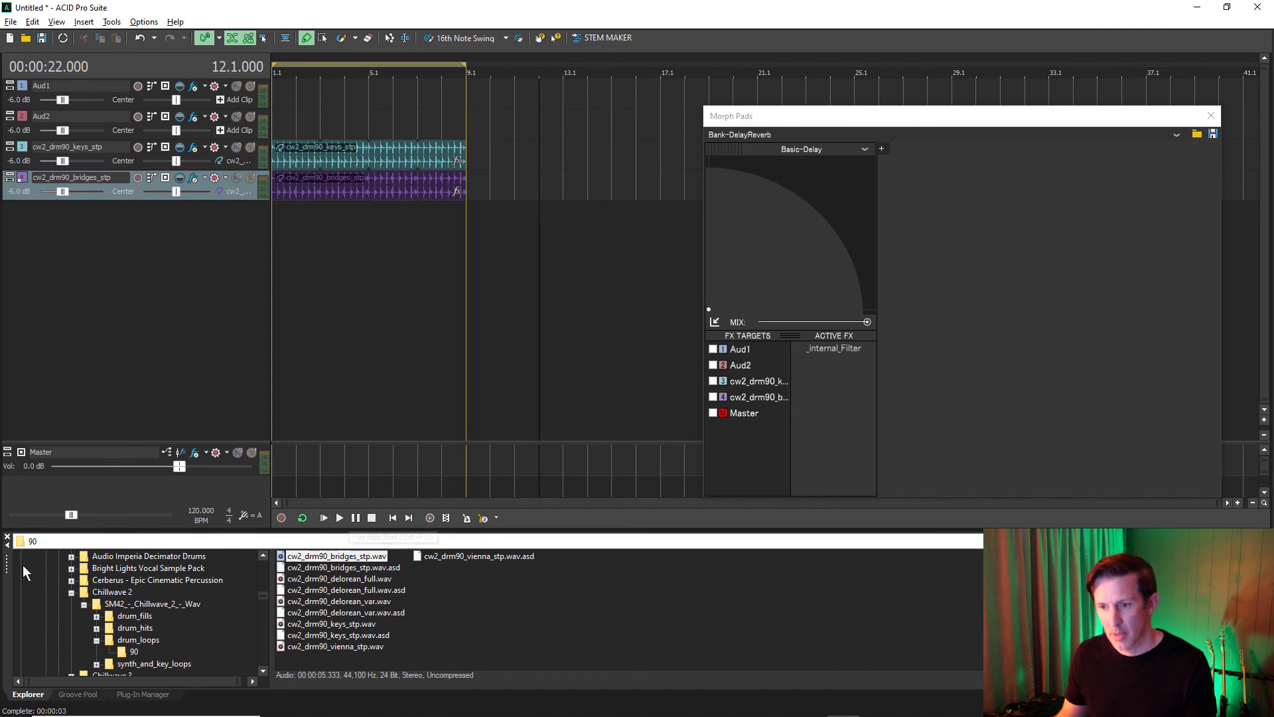
left_click(226, 453)
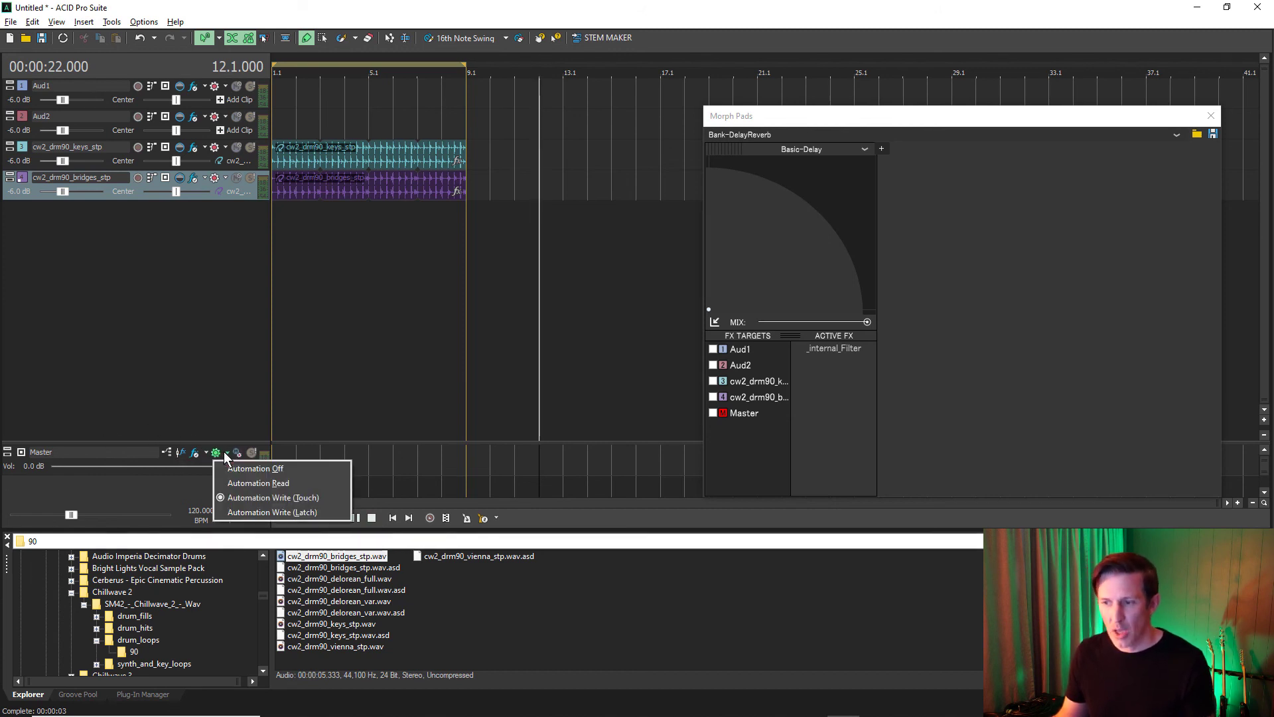
left_click(230, 512)
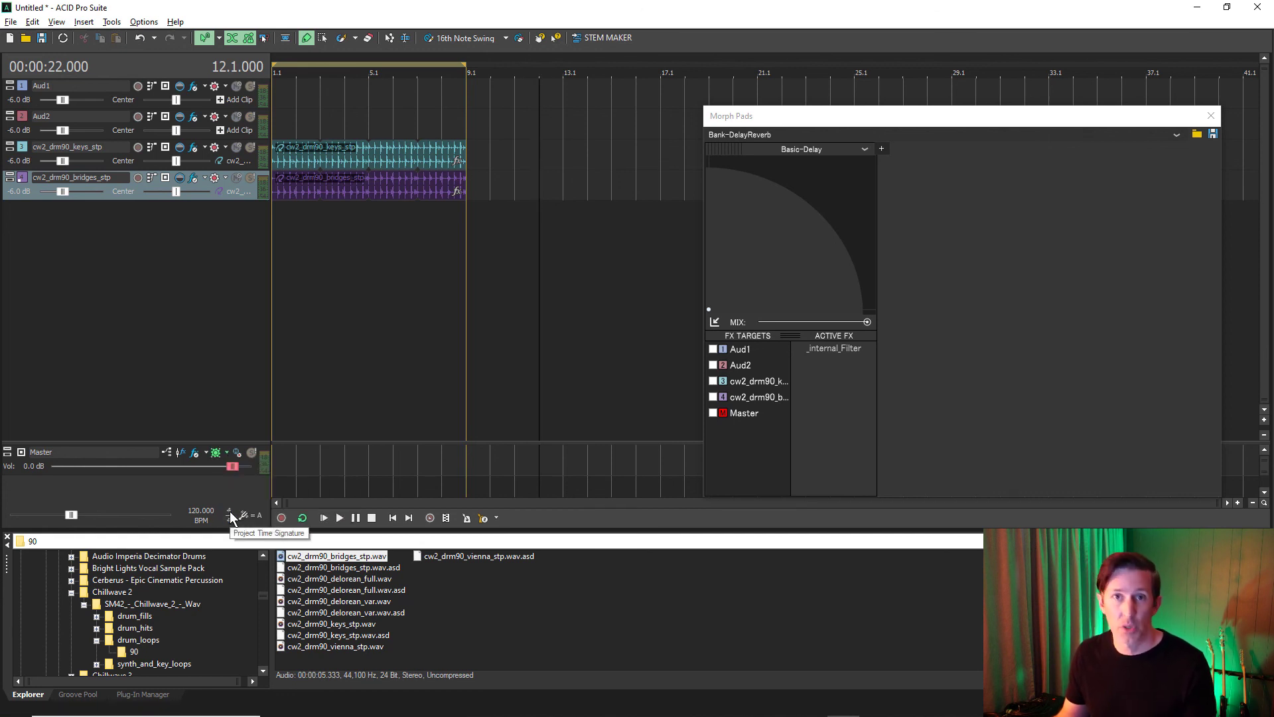